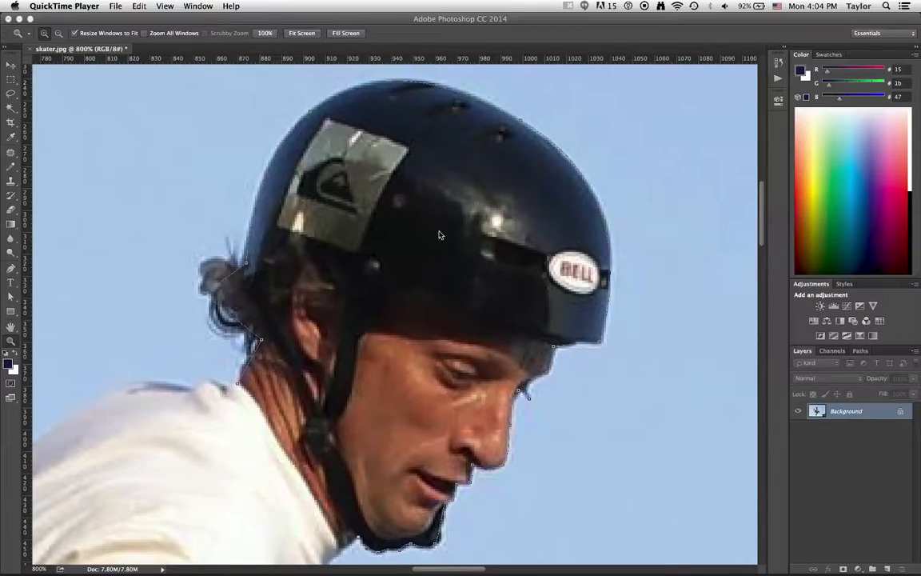
Step: Add an anchor point with the Pen tool where the head path crosses the hair tuft behind the helmet
click(357, 358)
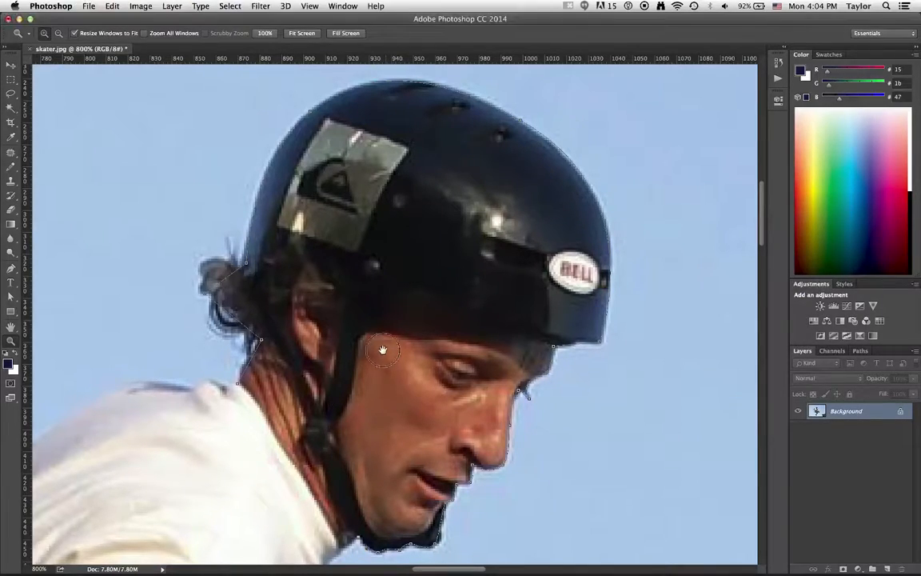
key(super+equal)
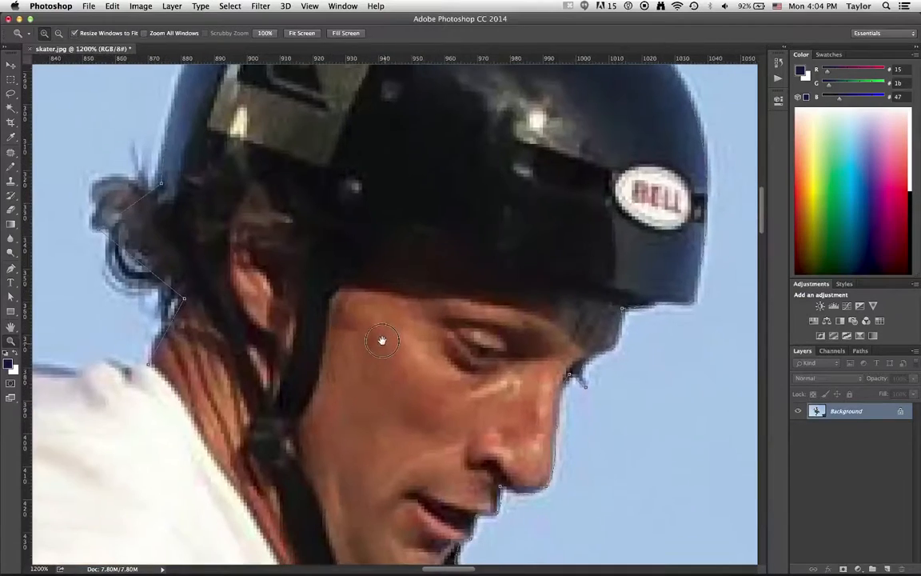
drag(382, 340, 455, 252)
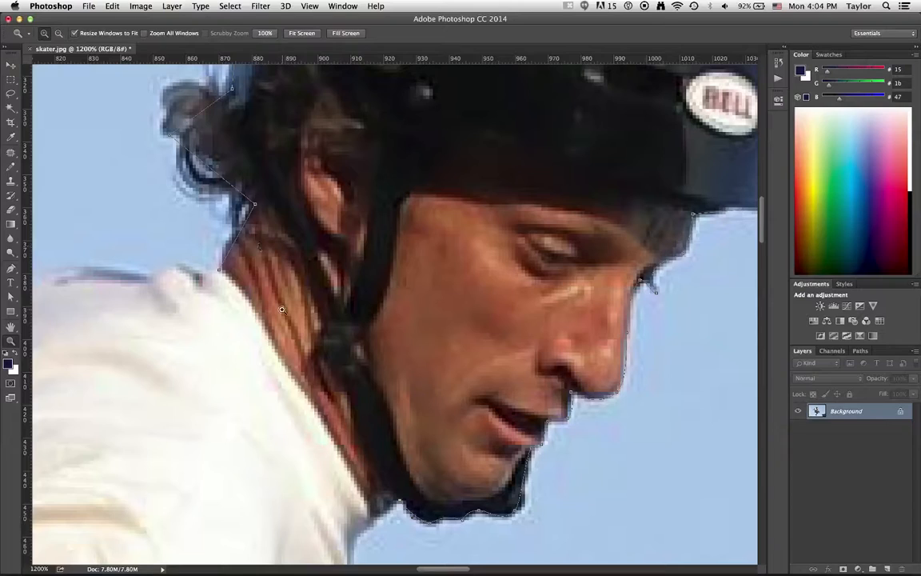
drag(338, 267, 384, 317)
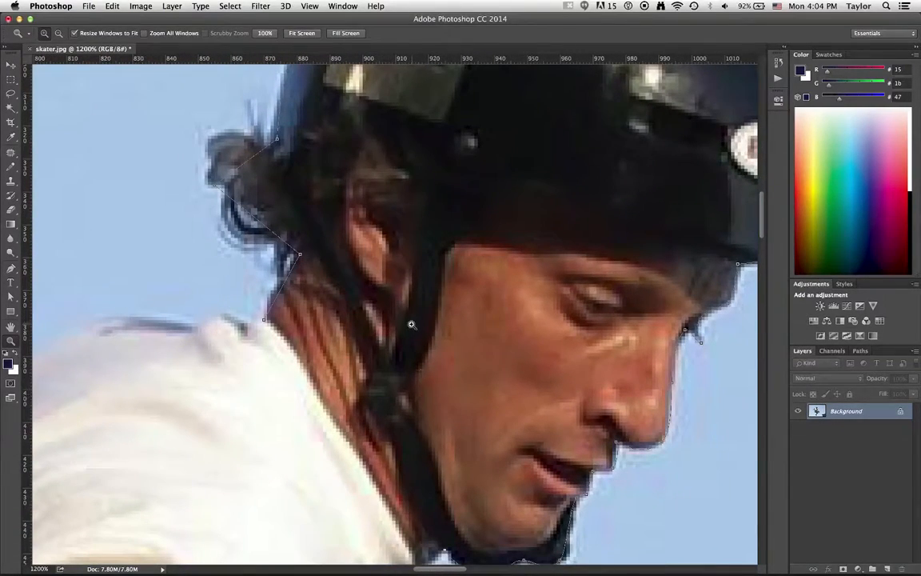
key(p)
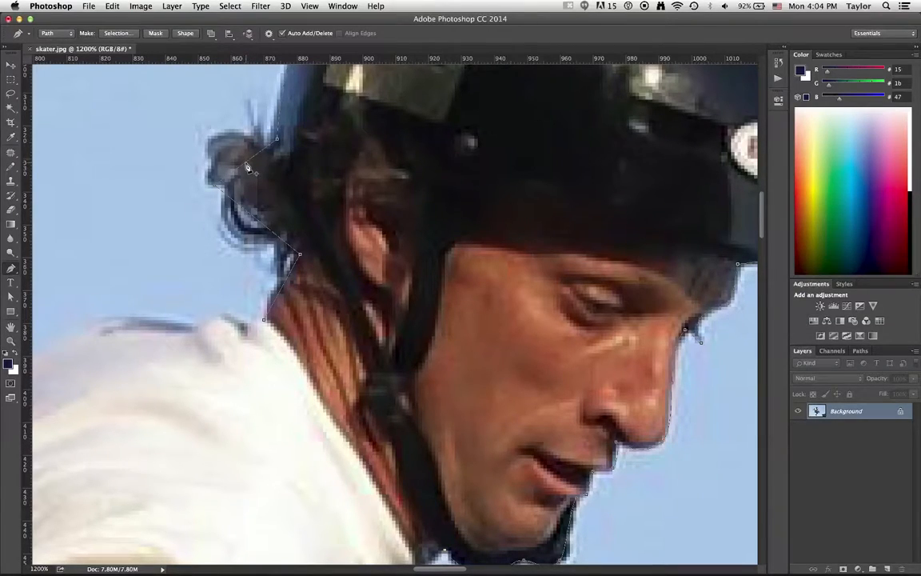
click(247, 160)
Step: Start keystroke casting in KeyCastr
click(568, 6)
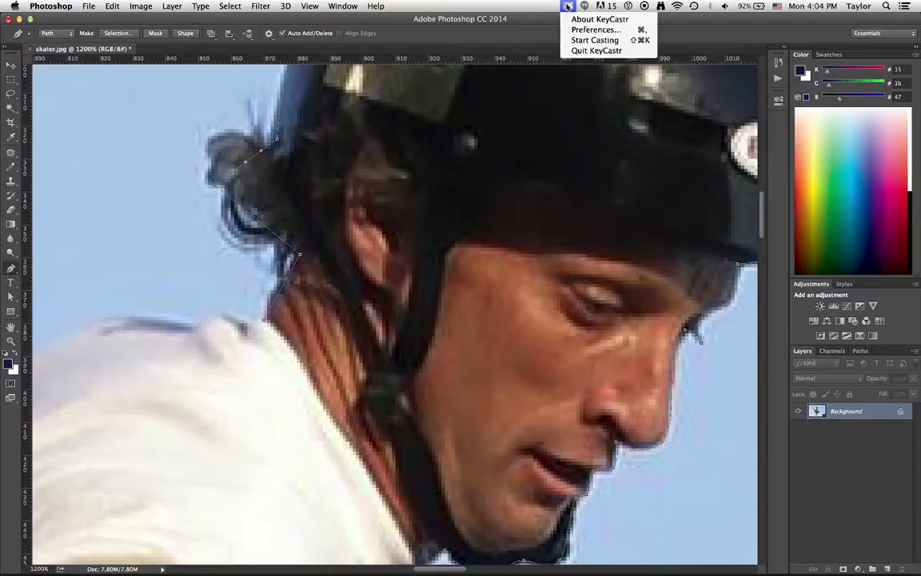
click(594, 40)
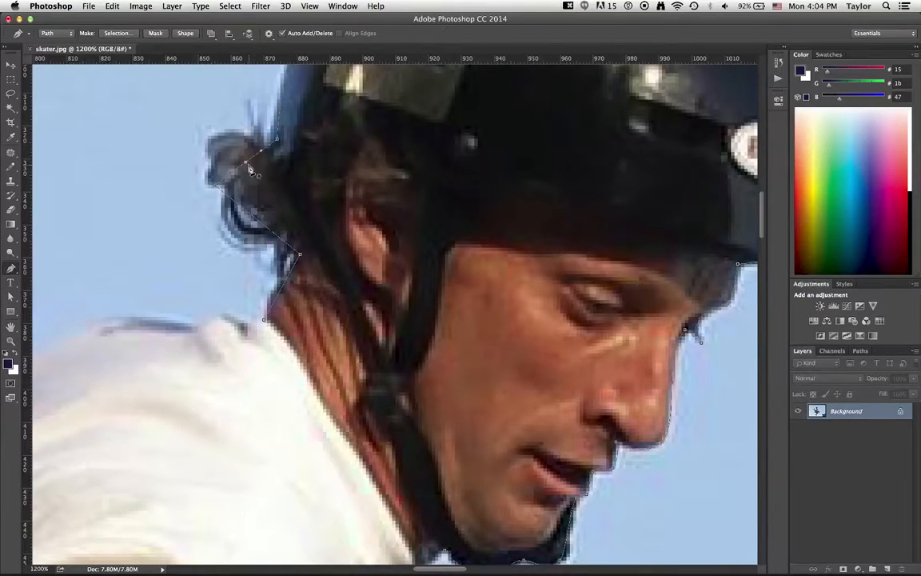
Step: Reshape the path's curves and anchor points to follow the outline of the hair tuft behind the helmet
drag(222, 145, 264, 142)
click(255, 227)
drag(254, 226, 205, 147)
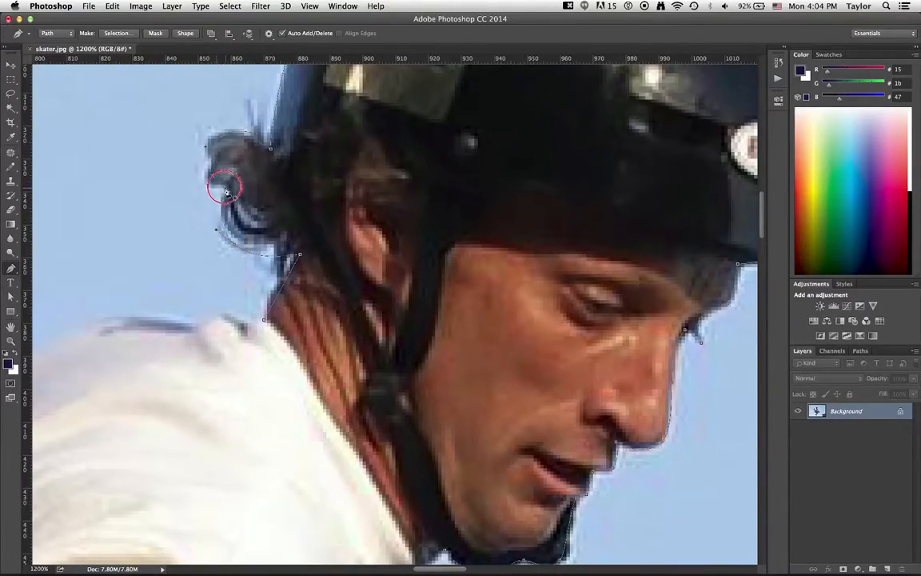
click(206, 175)
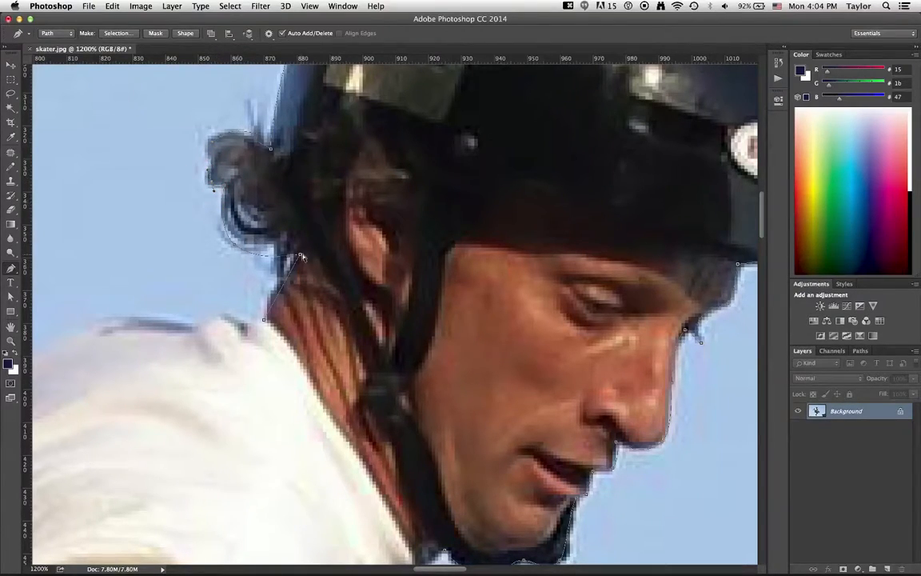
mouse_move(264, 254)
mouse_down()
mouse_move(245, 251)
mouse_move(279, 247)
mouse_up()
Step: Close the head path from the nape along the shirt collar to the chin strap, curving it to match the neckline
key(space)
drag(460, 322, 407, 263)
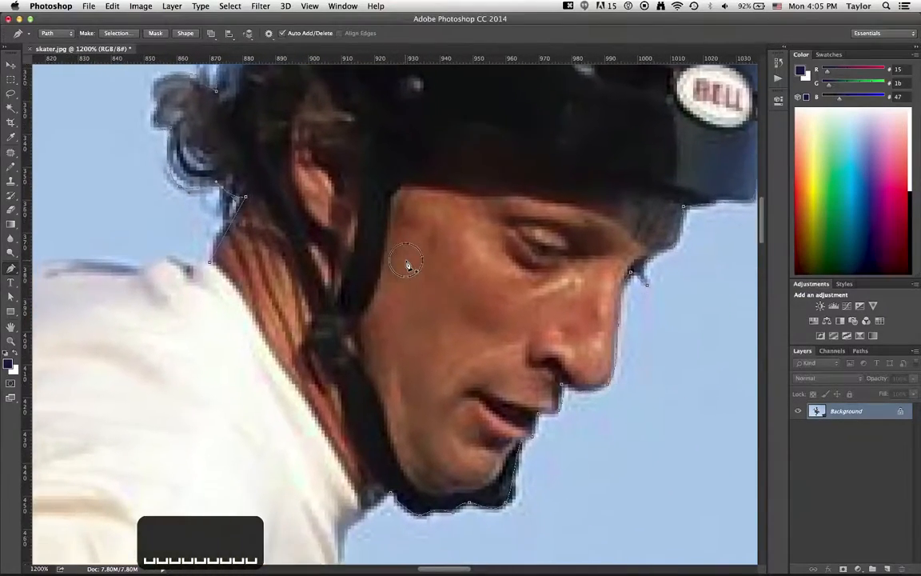
click(211, 263)
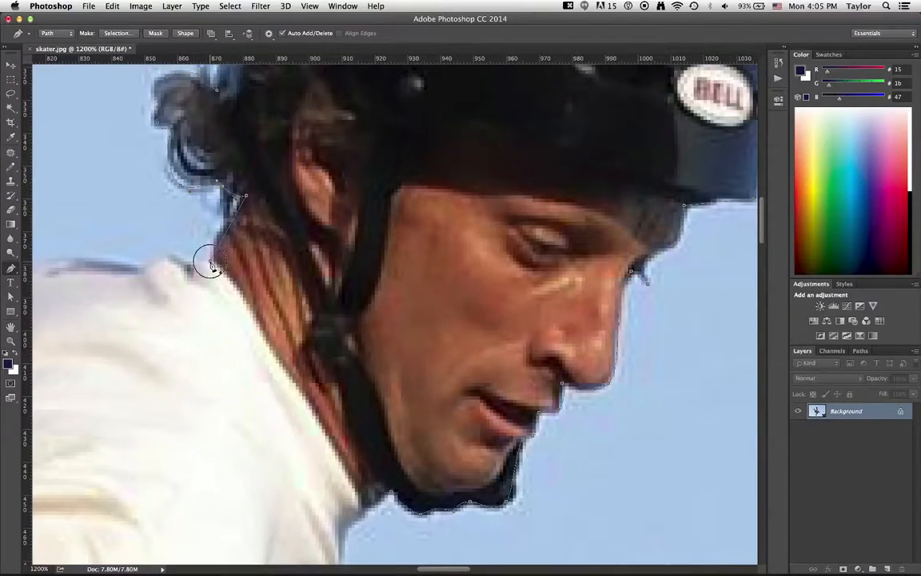
click(364, 508)
click(391, 491)
drag(286, 379, 293, 381)
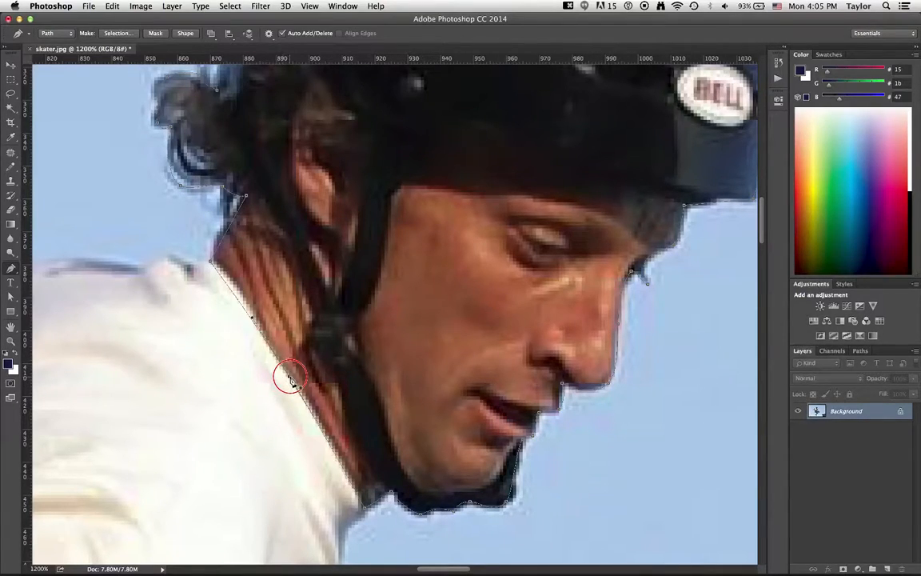
click(232, 288)
click(233, 287)
click(233, 287)
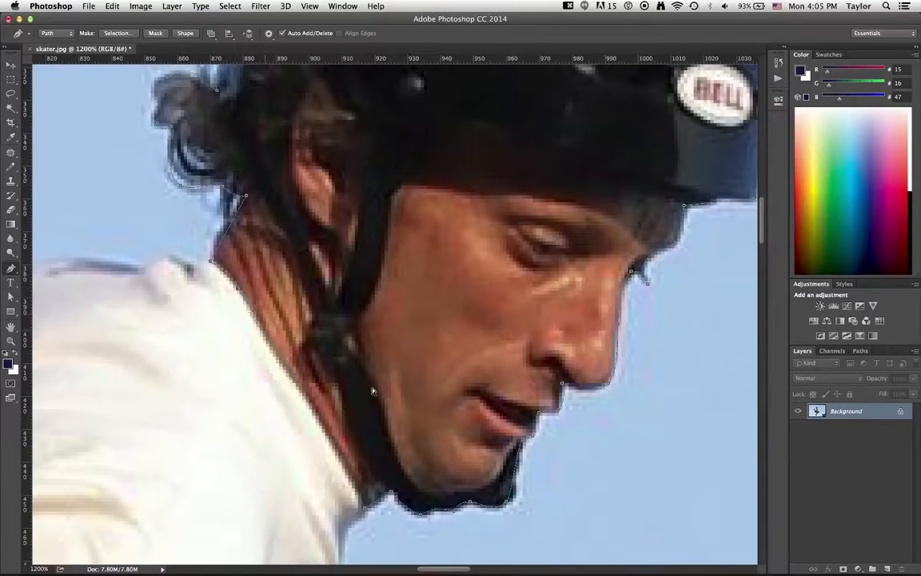
Step: Make a new anti-aliased selection from the head path with a feather radius of 1 pixel
key(z)
alt+click(512, 351)
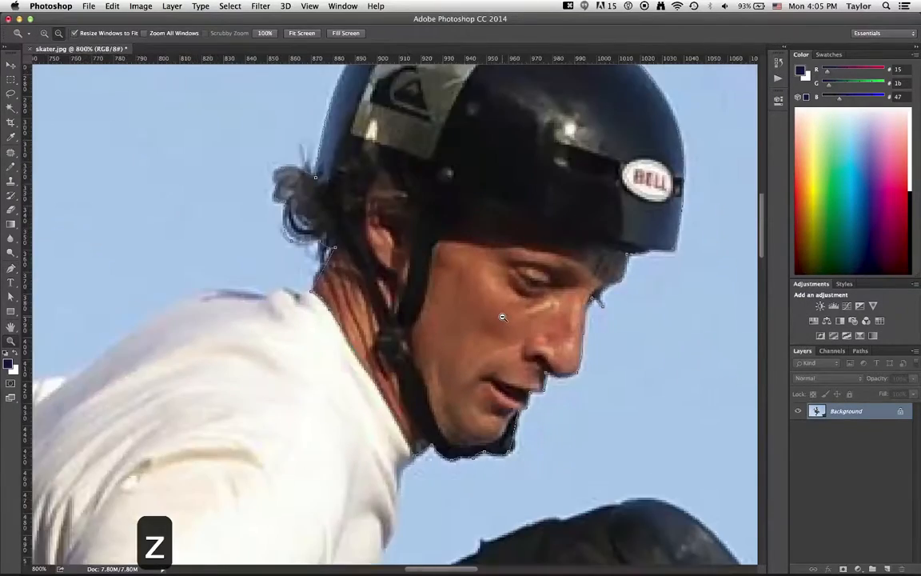
alt+click(504, 317)
key(space)
drag(600, 292, 552, 382)
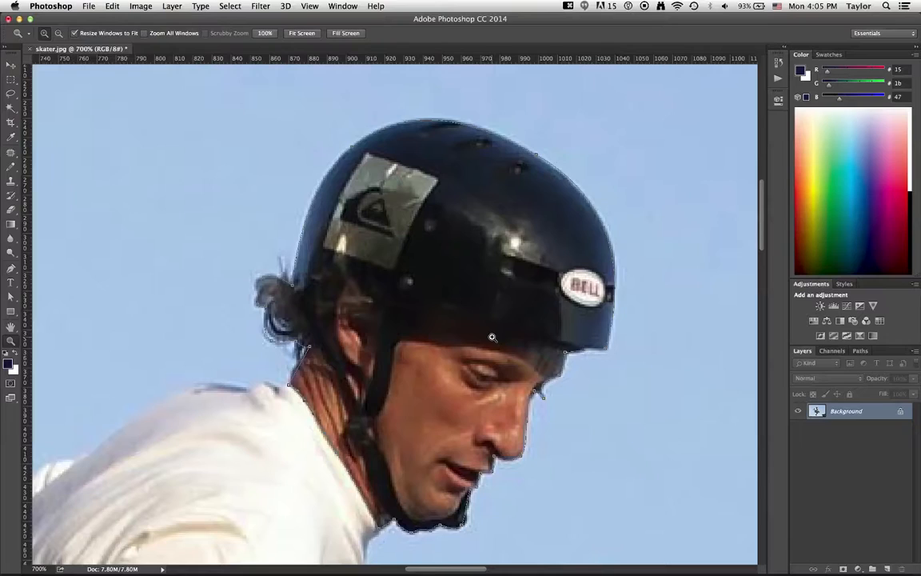
key(p)
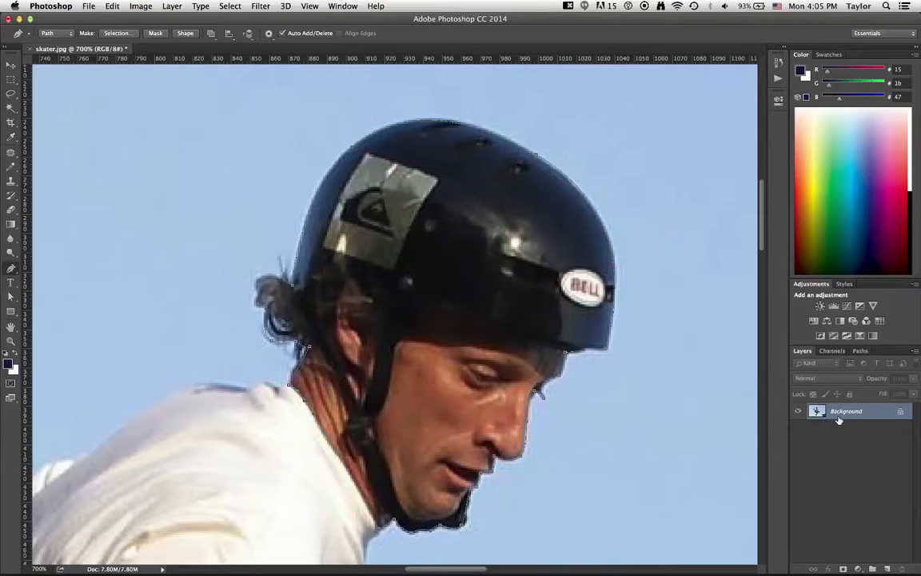
right_click(476, 250)
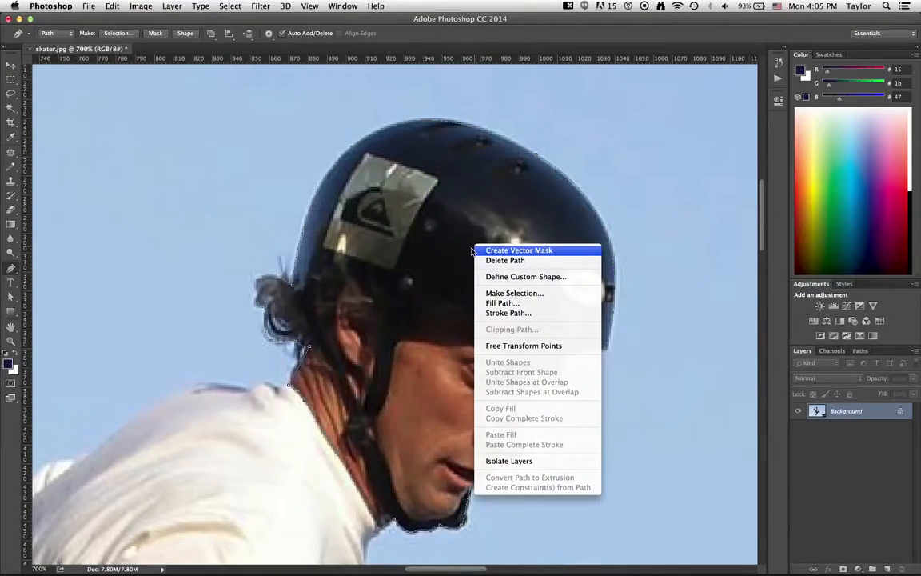
click(512, 294)
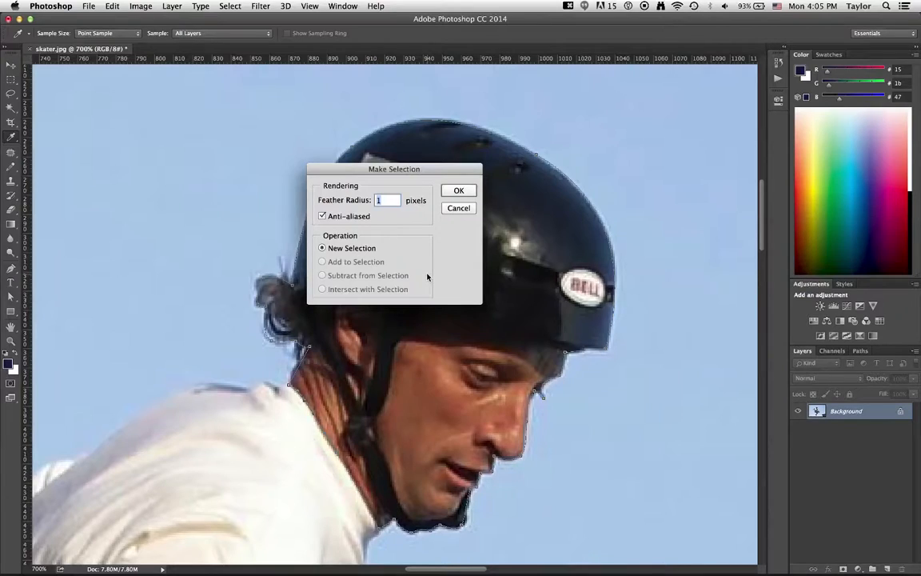
click(459, 192)
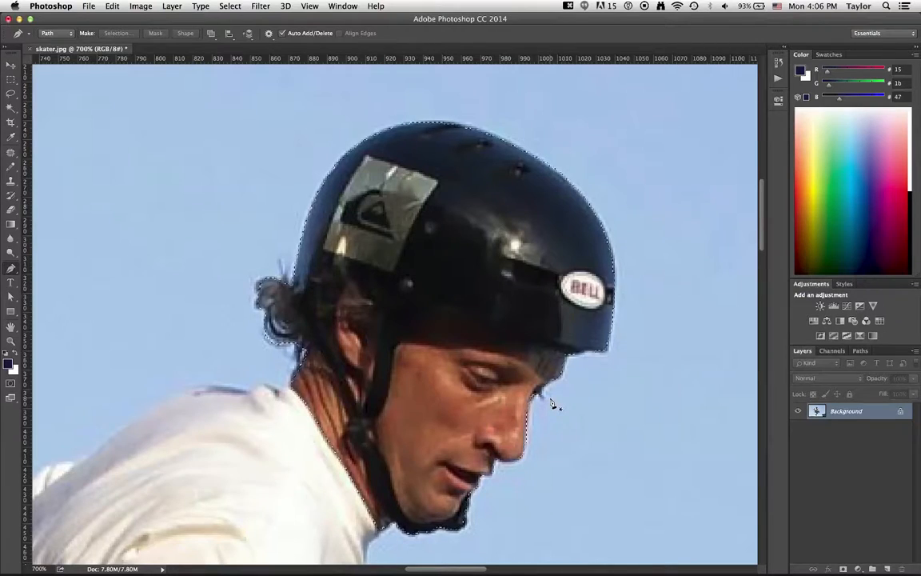
Step: Copy the selected head onto its own layer and hide the Background layer to view the cutout alone
key(super+c)
key(super+v)
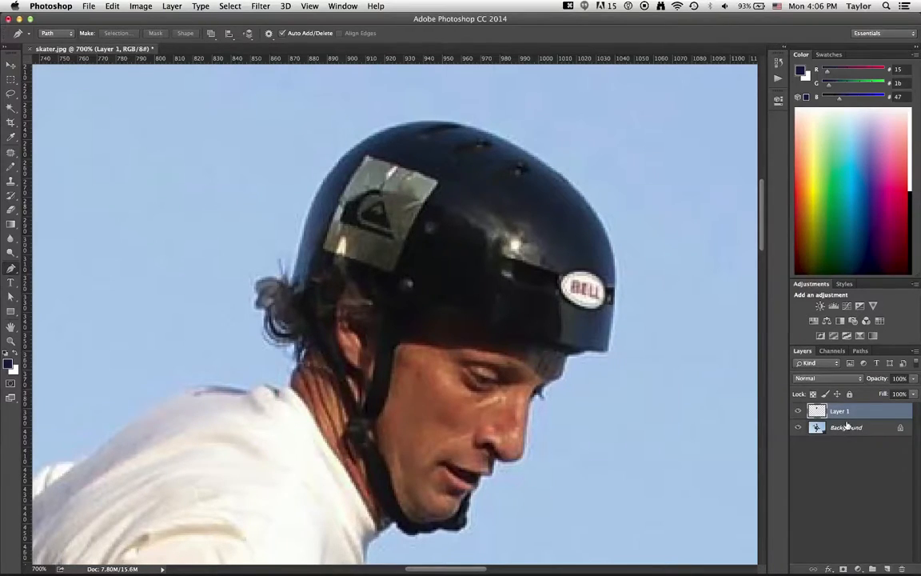
click(798, 428)
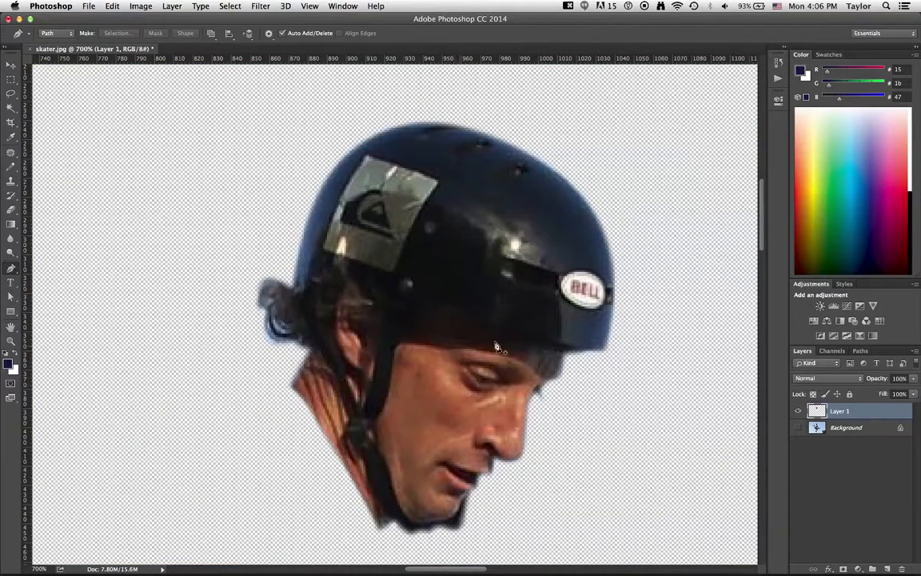
key(z)
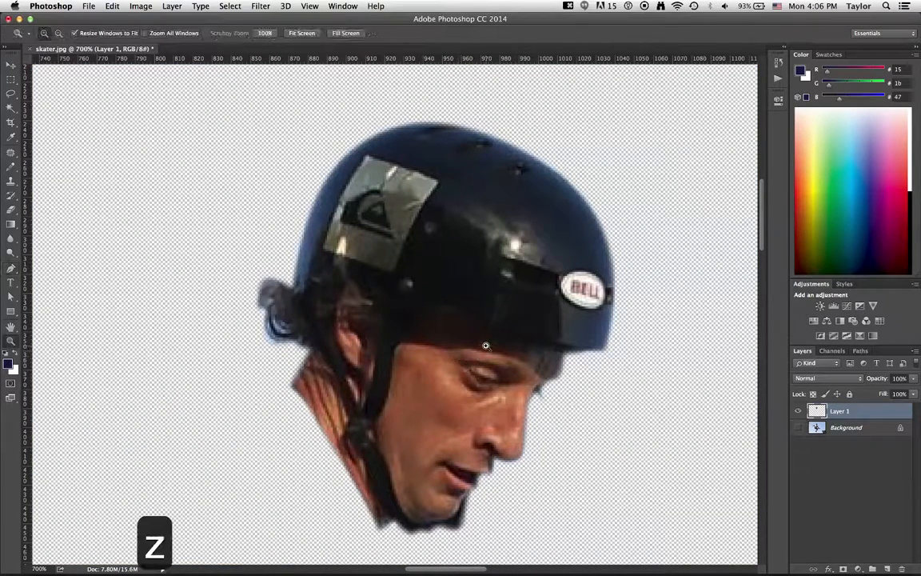
alt+click(483, 343)
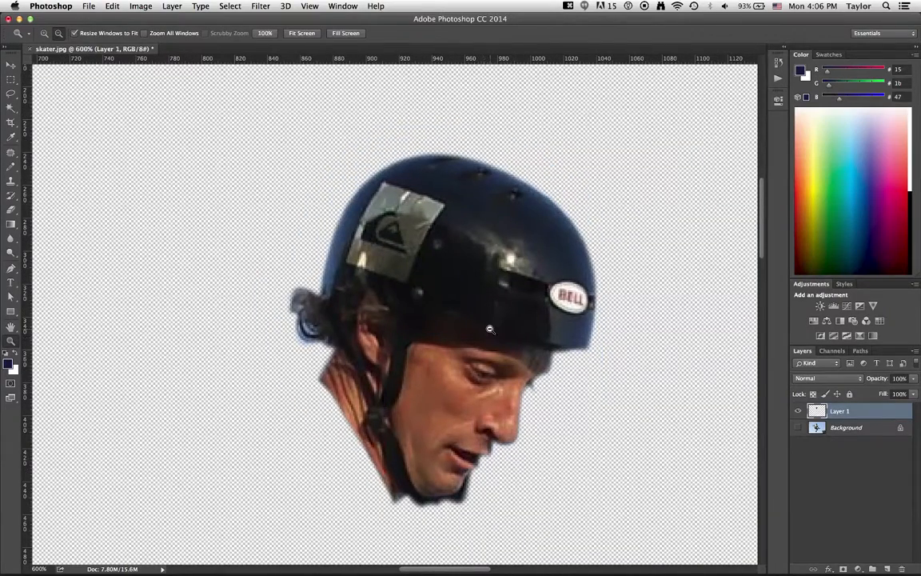
alt+click(487, 336)
alt+click(482, 334)
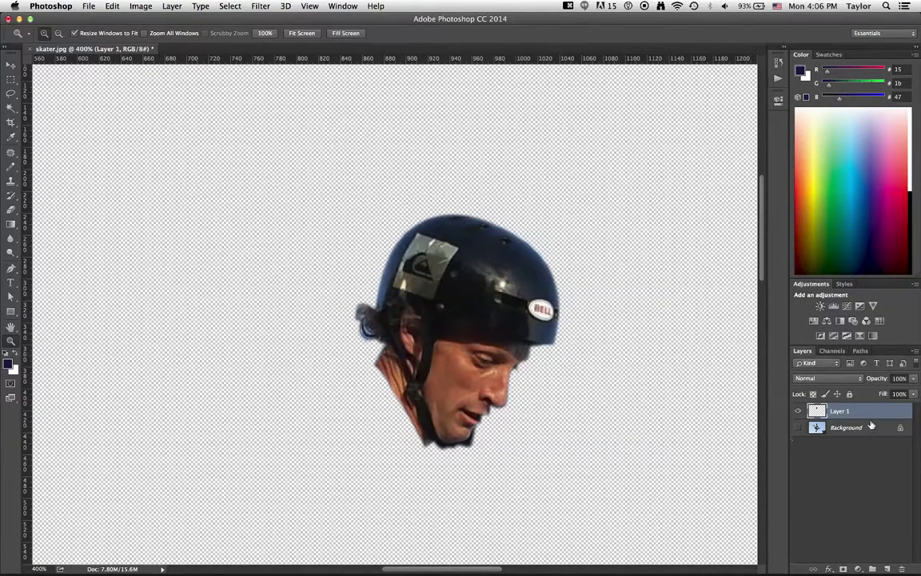
Step: Make the Background layer visible again and delete the pasted head layer
click(797, 428)
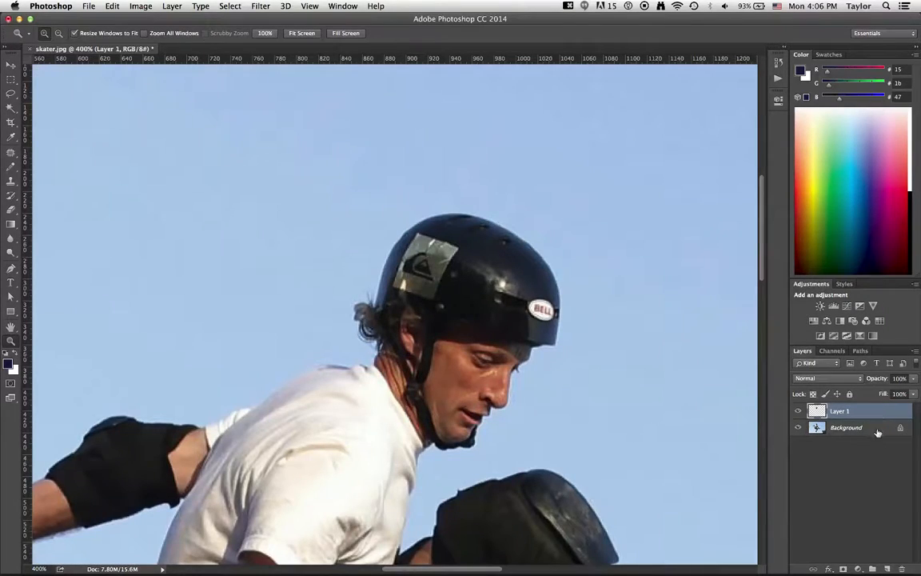
click(889, 458)
drag(888, 457, 902, 568)
Step: Activate the Work Path and select its outline around the skater's head
click(860, 351)
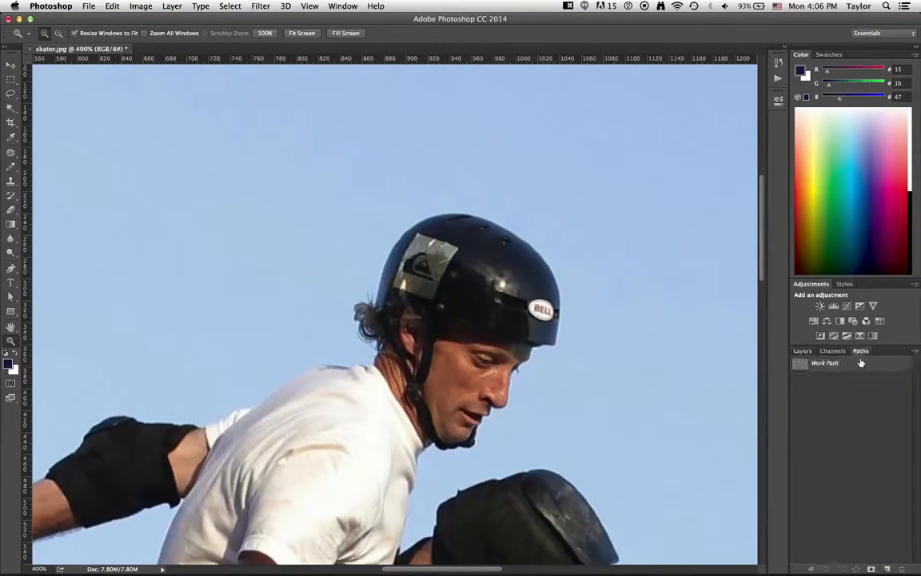
click(804, 364)
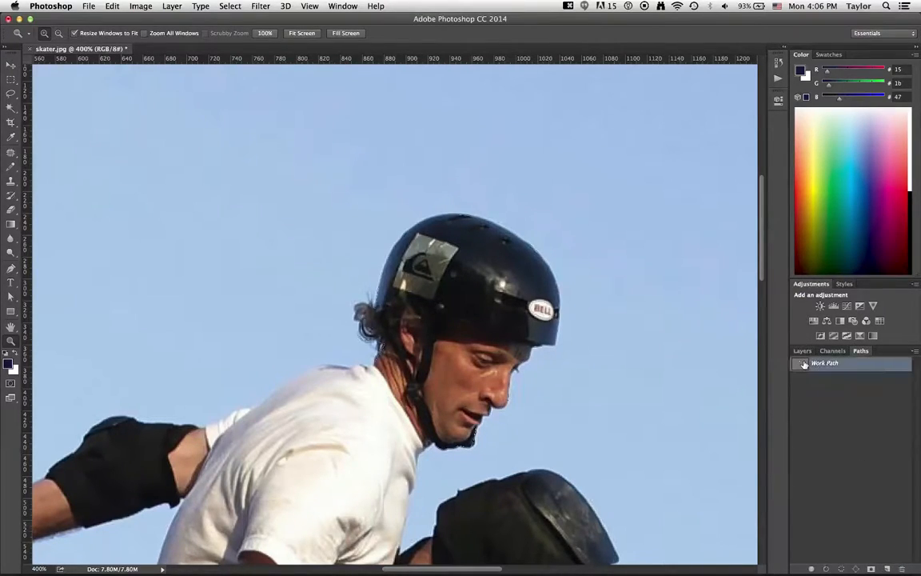
click(533, 349)
click(533, 349)
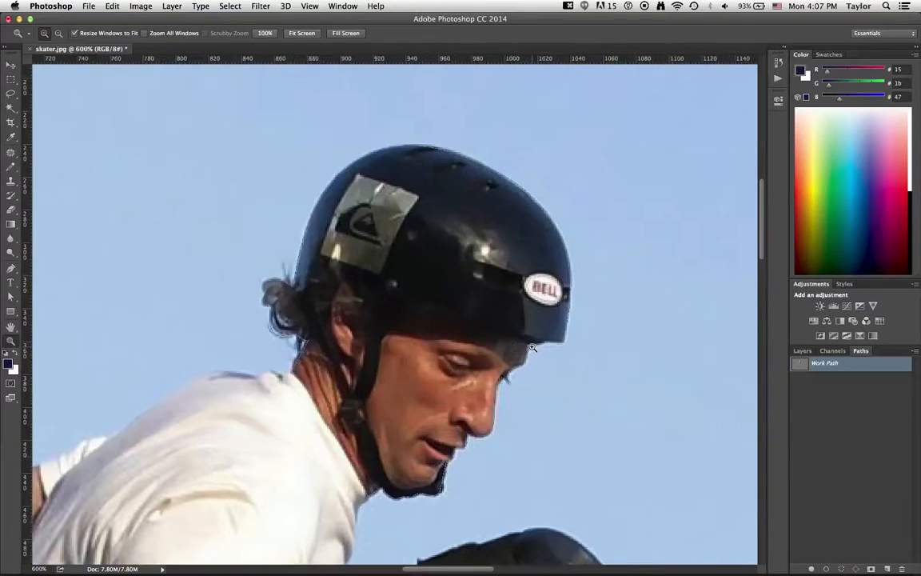
click(516, 370)
click(504, 388)
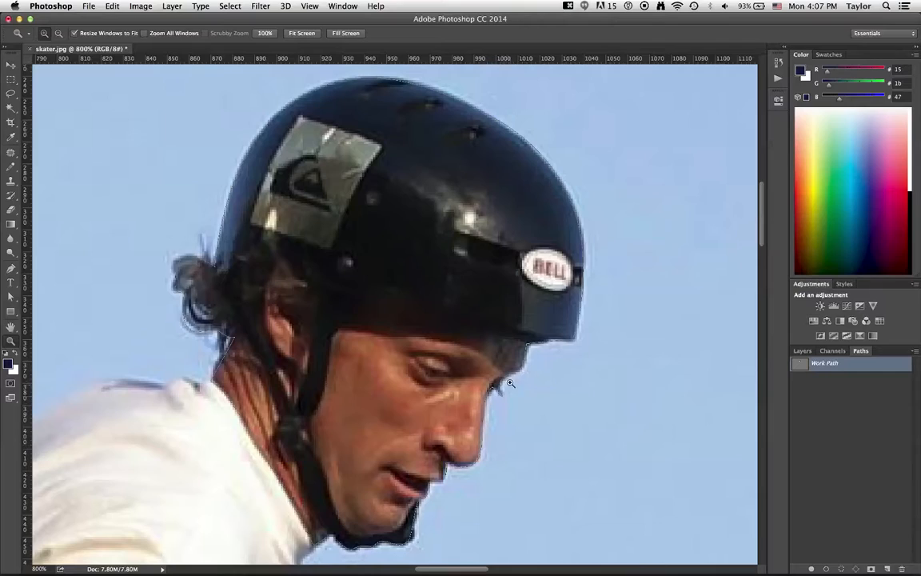
key(a)
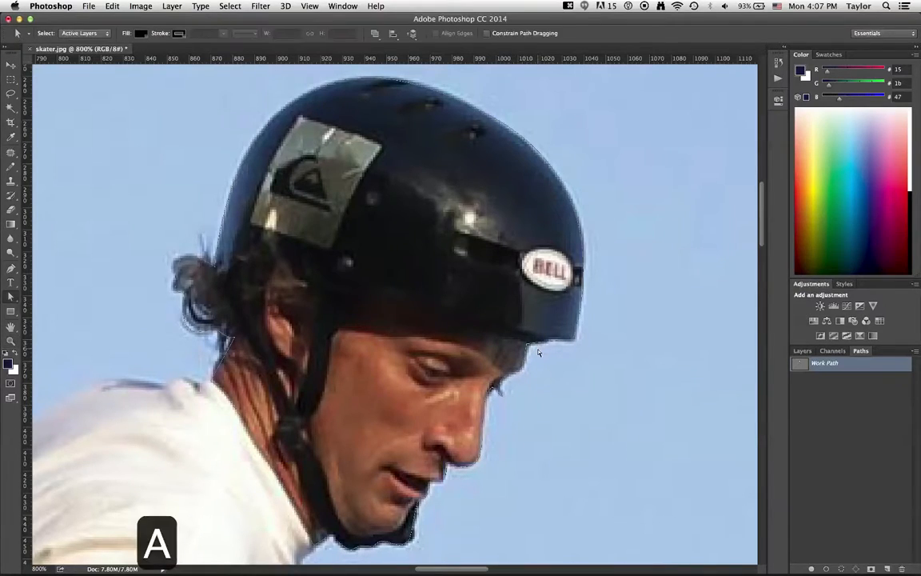
key(a)
click(537, 346)
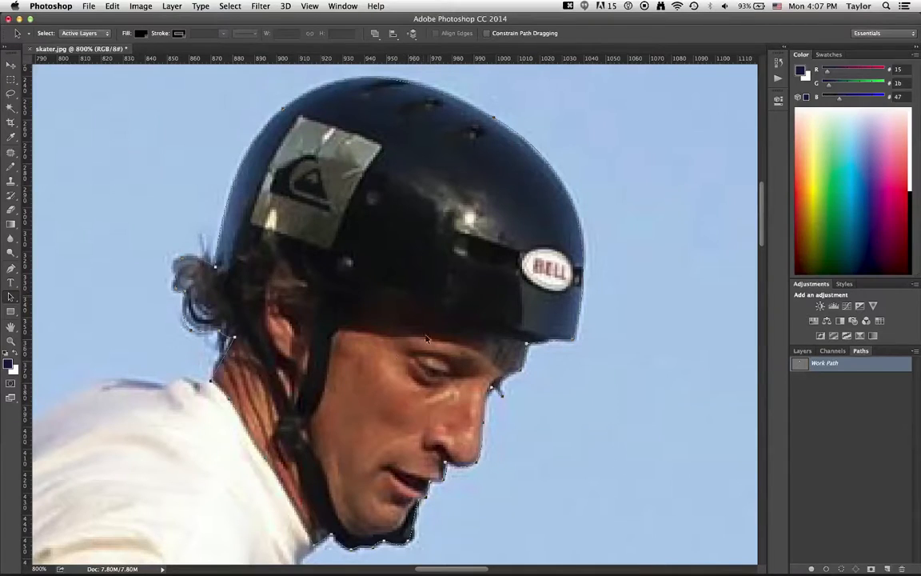
Step: Save the Work Path under the name "skater head"
double_click(831, 365)
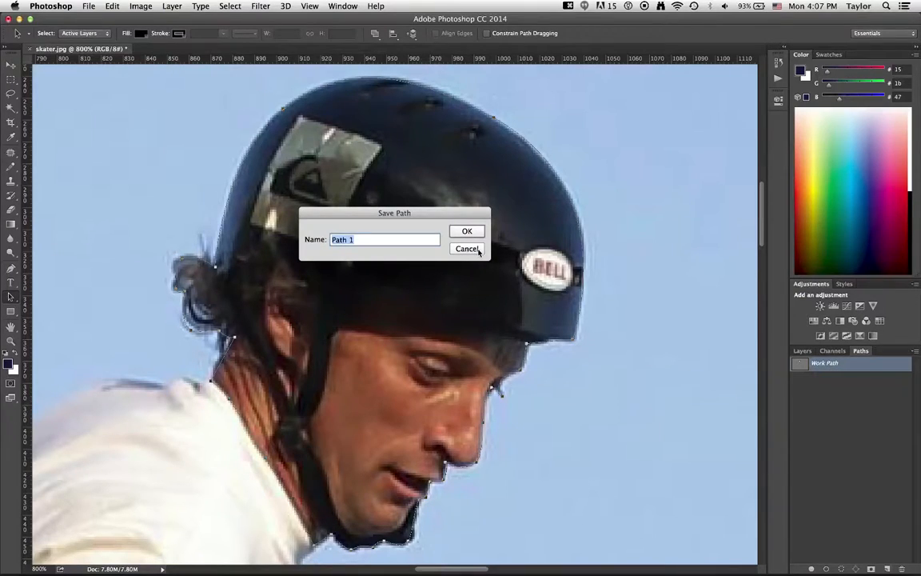
text(skater head)
key(Return)
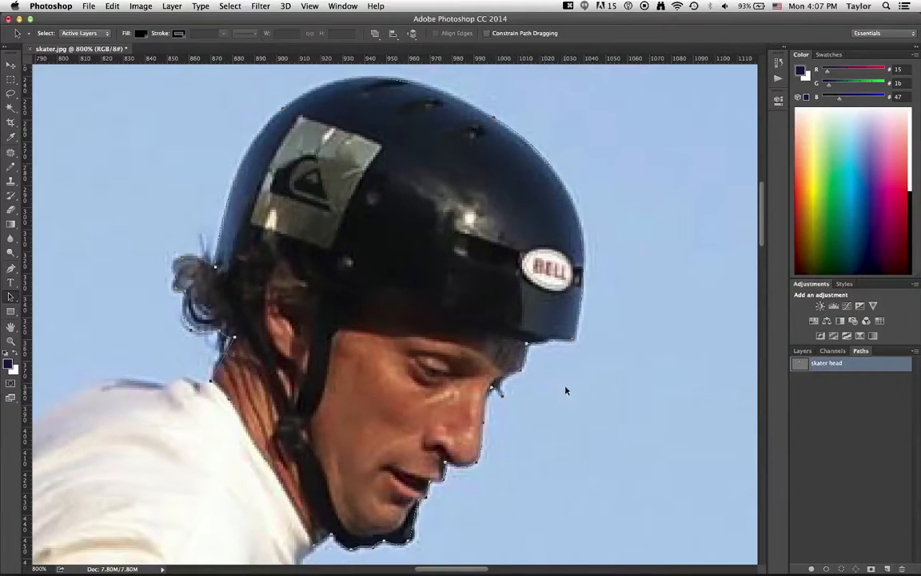
Step: Make a new selection from the "skater head" path with a feather radius of 0 pixels
click(803, 351)
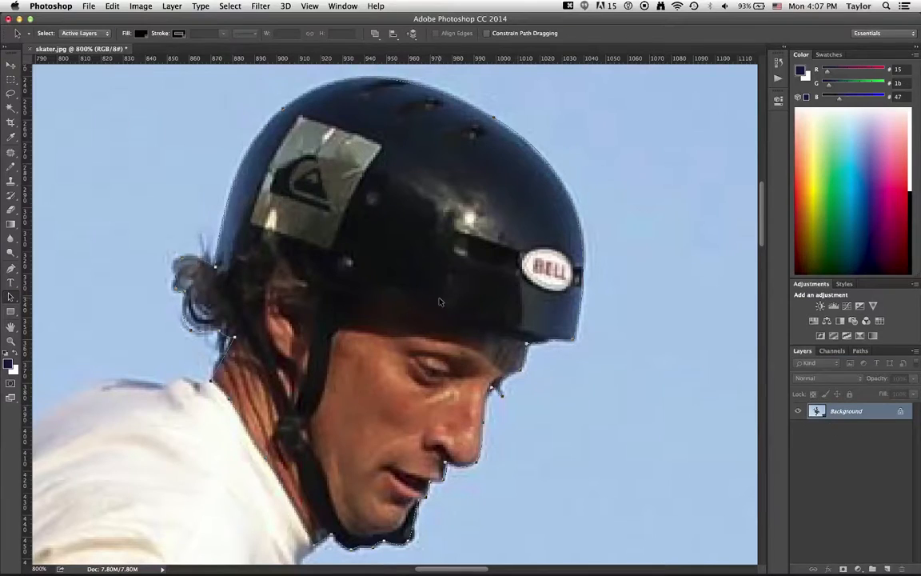
right_click(407, 259)
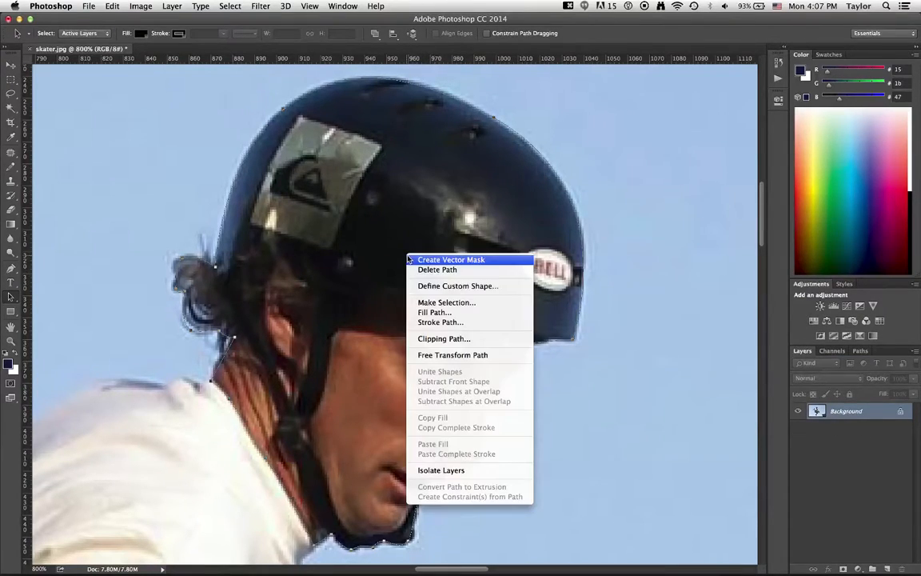
click(429, 303)
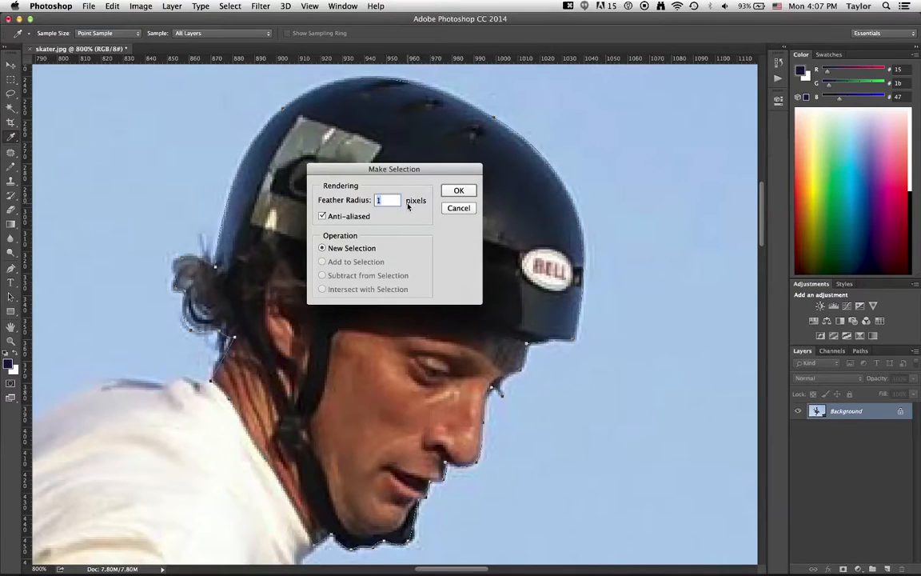
text(0)
click(456, 190)
key(a)
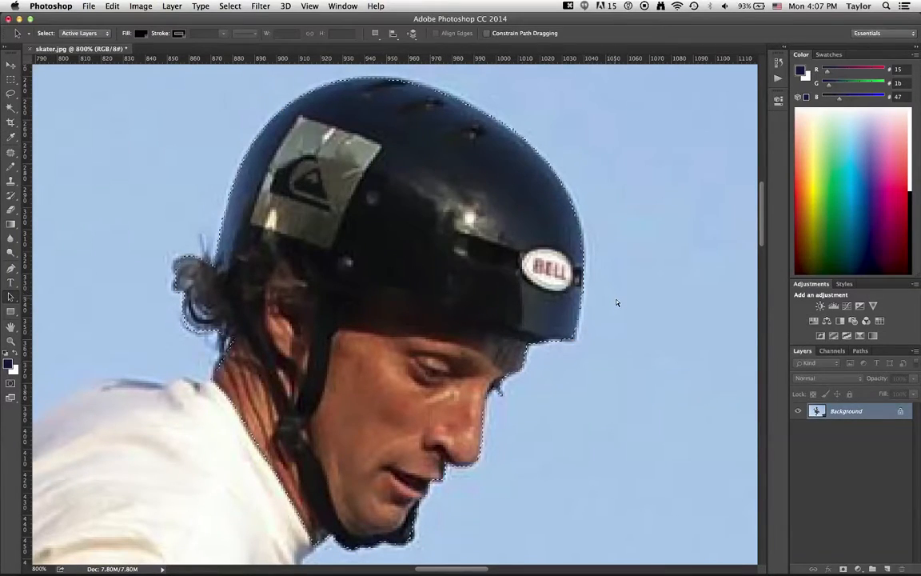
Step: Copy the selected head onto its own layer and hide the Background layer to inspect the unfeathered cutout
key(super+c)
key(super+v)
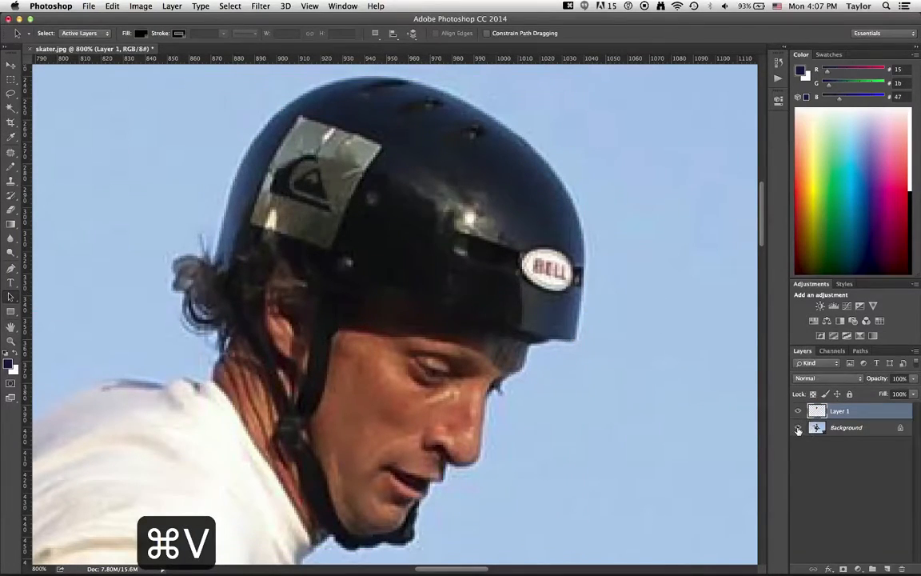
click(798, 429)
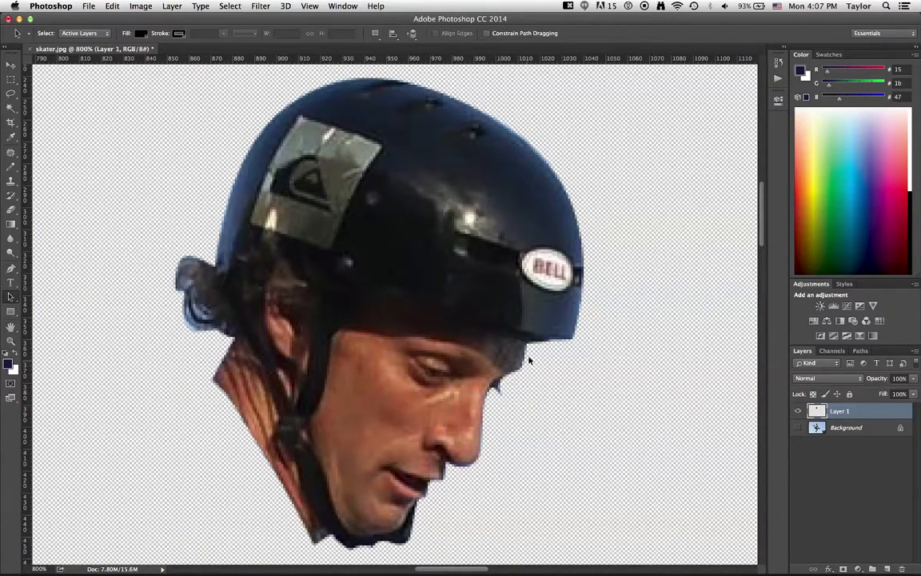
key(z)
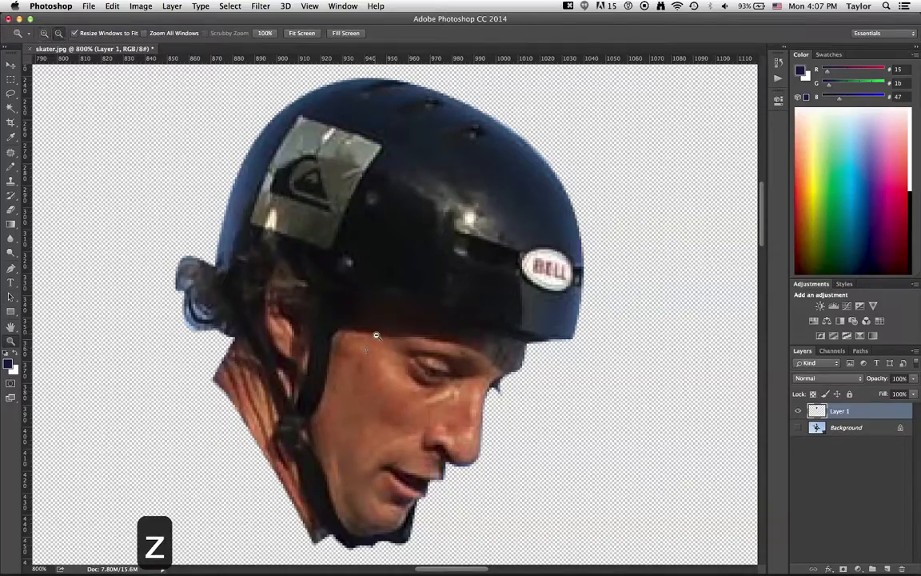
alt+click(371, 329)
alt+click(399, 317)
alt+click(399, 316)
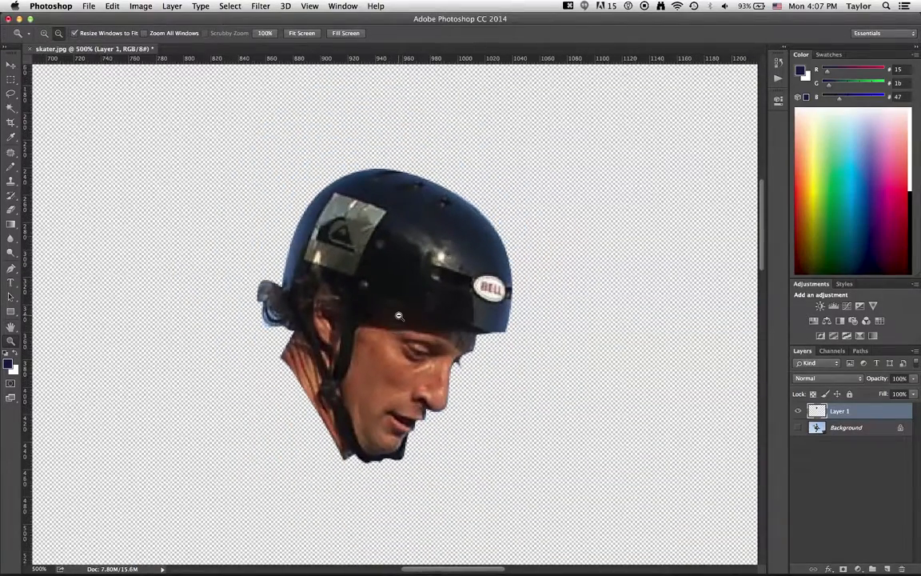
alt+click(399, 316)
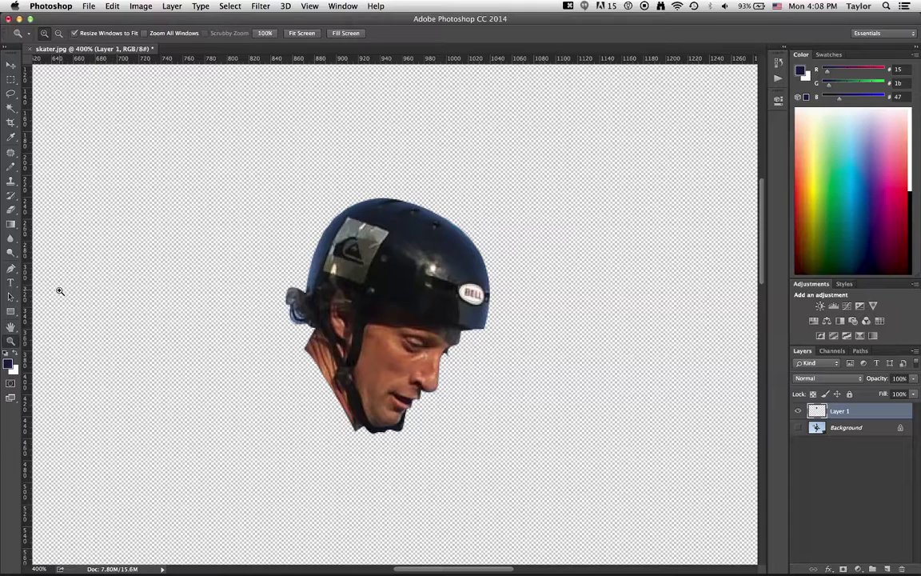
Step: Clear the preset crop dimensions and crop the canvas closely around the head cutout
key(c)
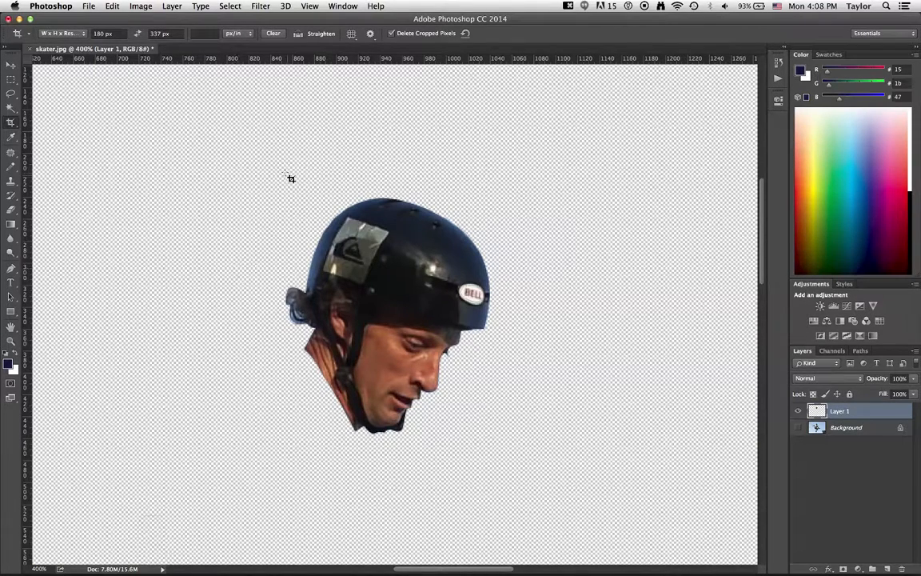
mouse_move(278, 167)
mouse_down()
mouse_move(452, 427)
mouse_move(518, 452)
mouse_move(525, 443)
mouse_up()
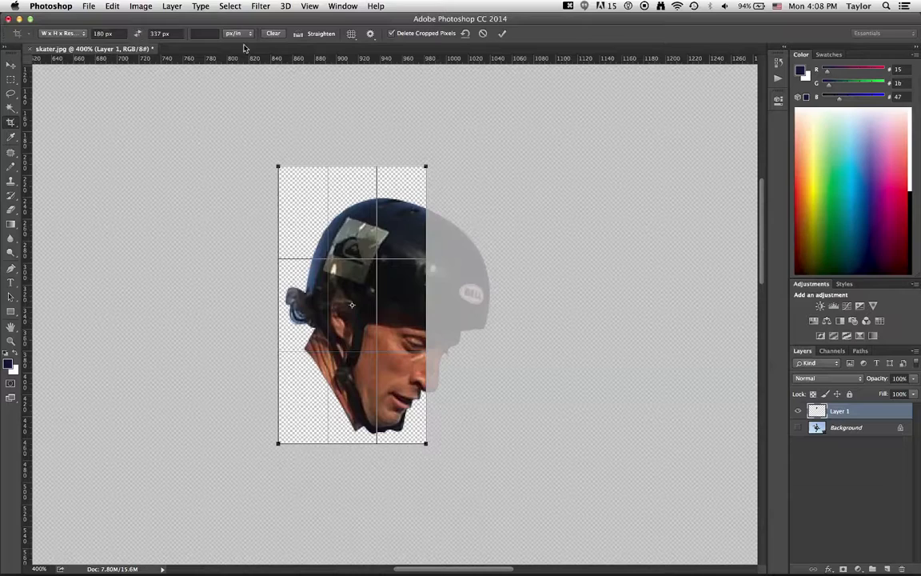
click(275, 34)
drag(426, 305, 511, 304)
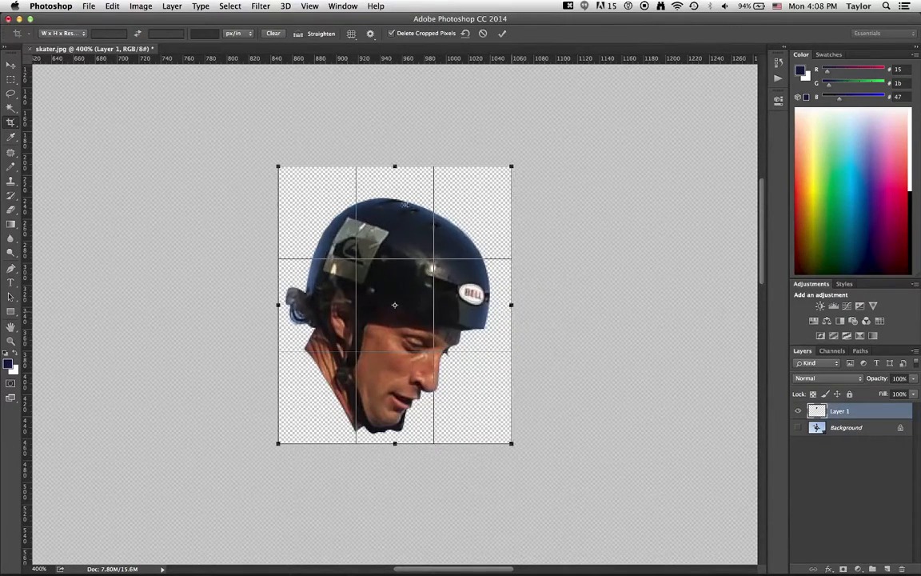
drag(395, 167, 395, 185)
drag(511, 315, 504, 314)
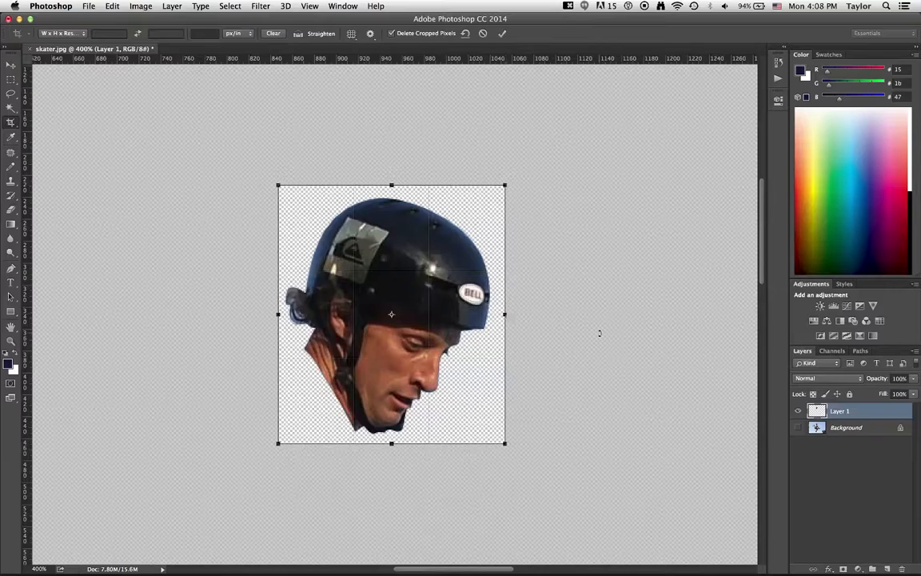
key(Return)
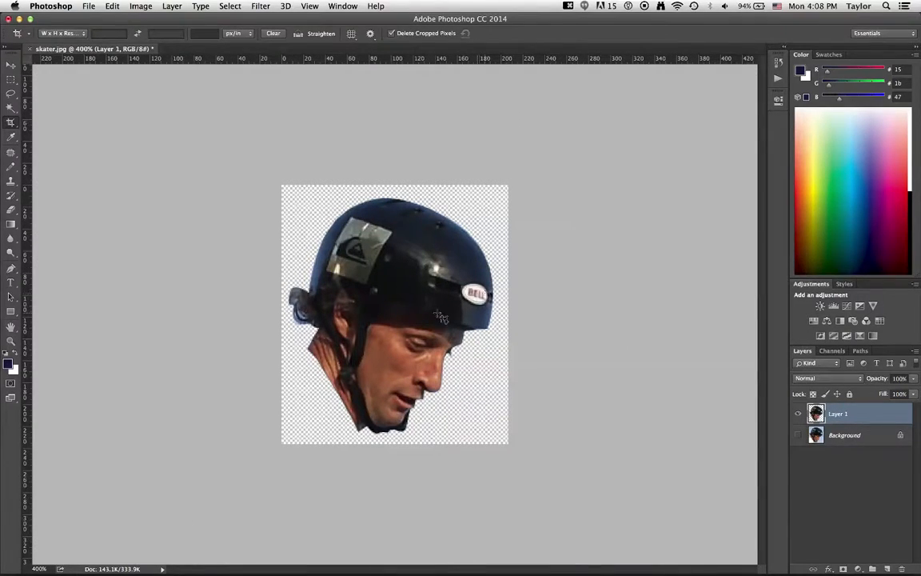
Step: Add a solid color fill layer in bright blue 4b61ff, raising the brightness to 100%
click(866, 476)
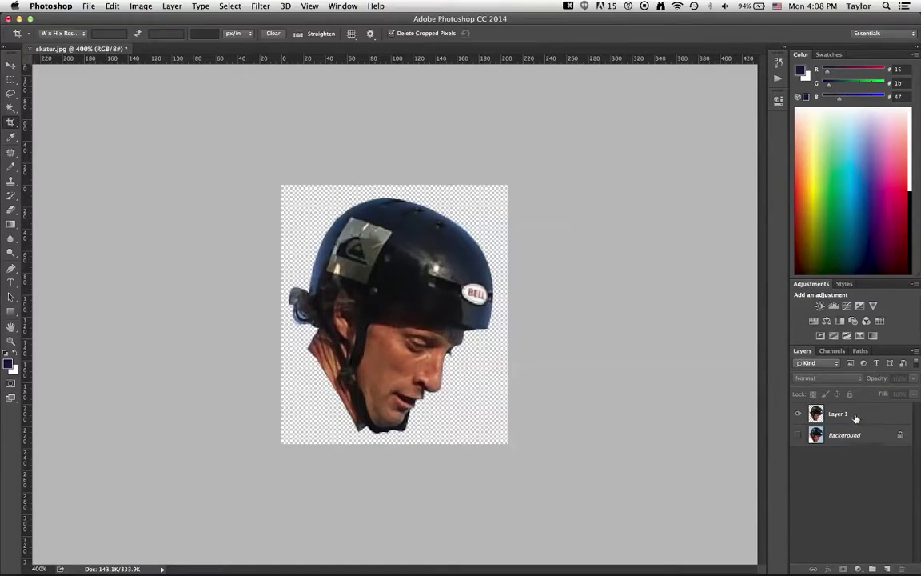
click(859, 569)
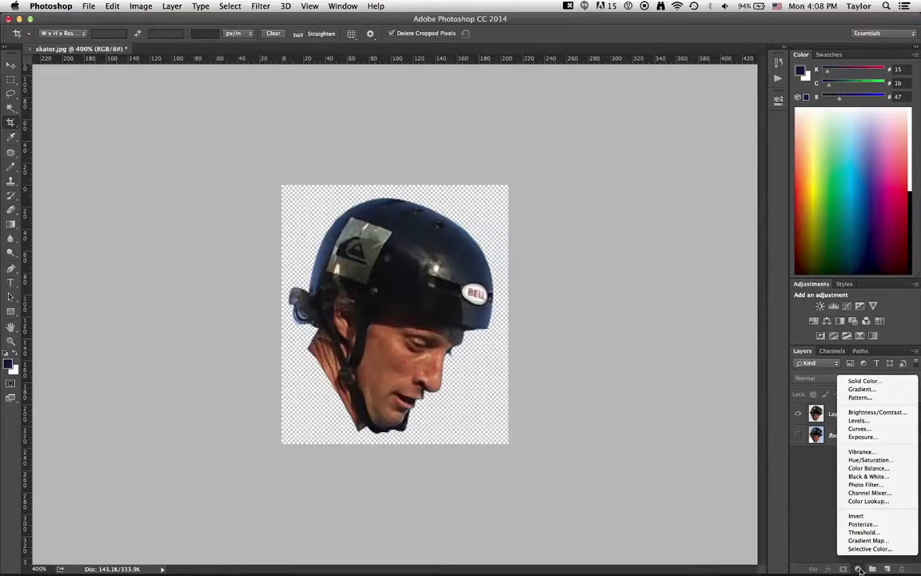
click(863, 381)
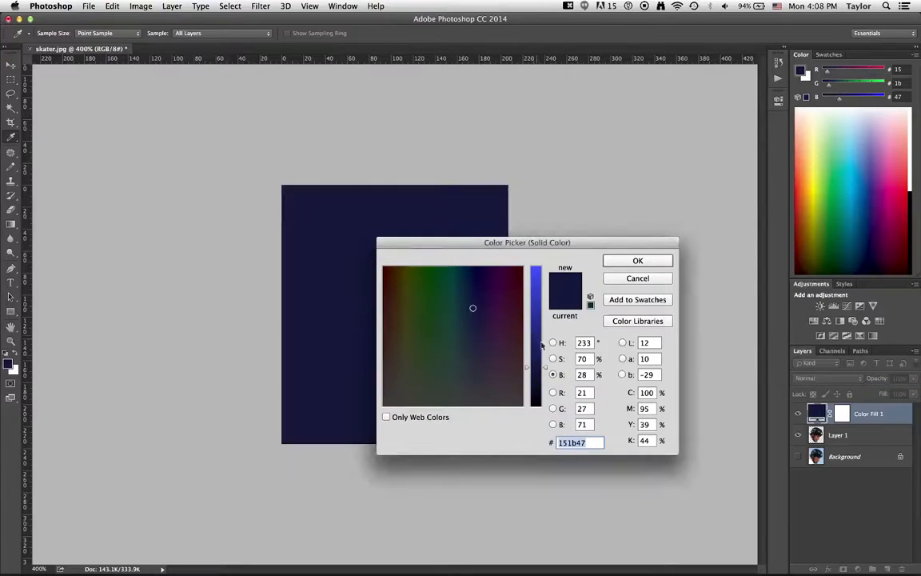
drag(538, 370, 539, 267)
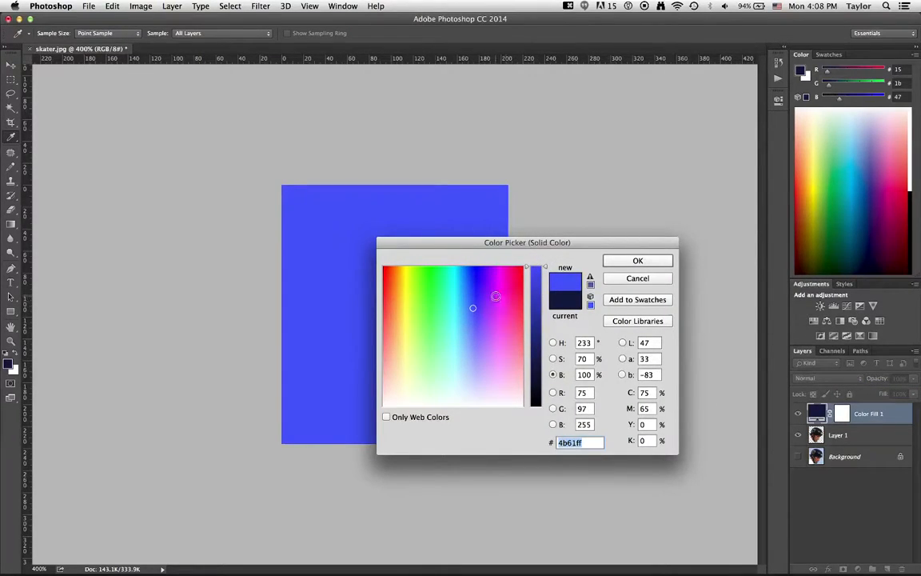
click(638, 261)
key(c)
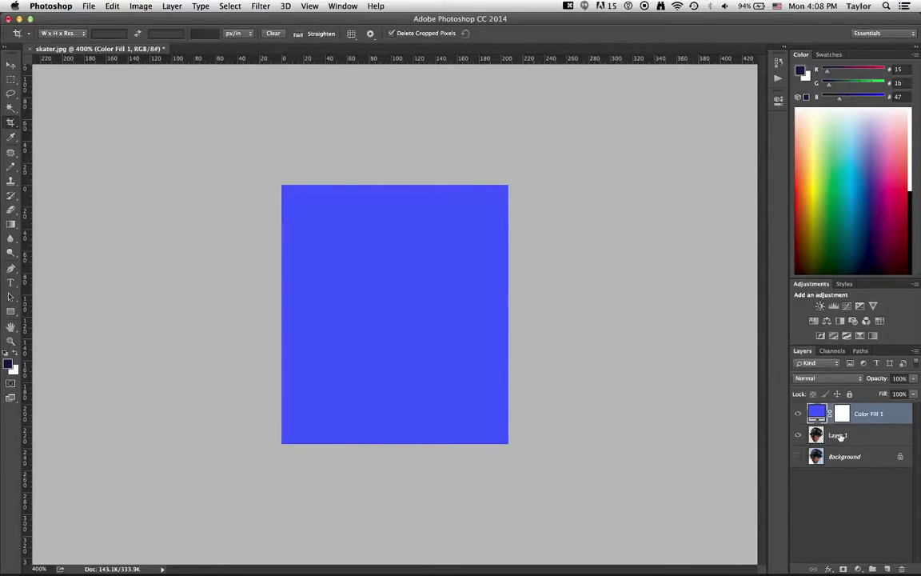
Step: Move the blue fill layer beneath the head cutout layer and check the cutout's edges against it
drag(871, 414, 870, 446)
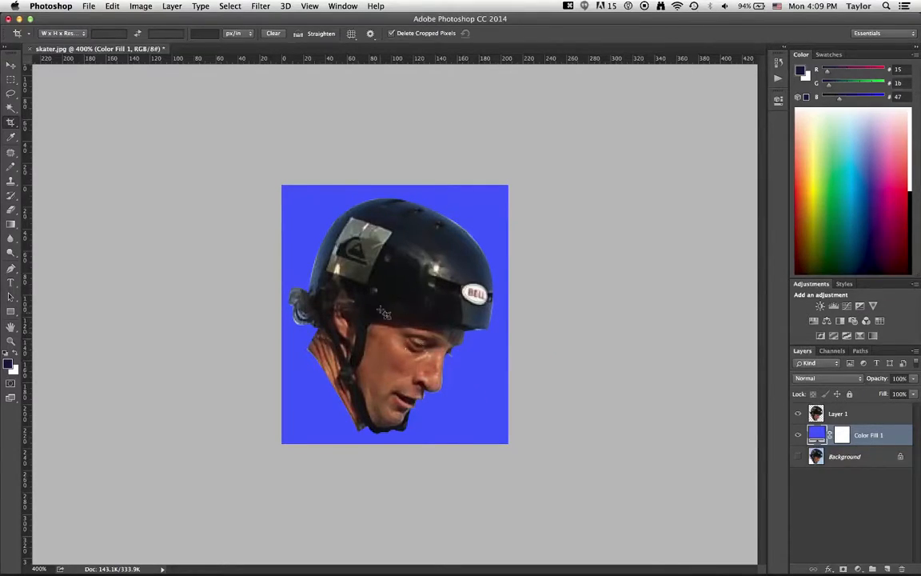
key(z)
click(376, 272)
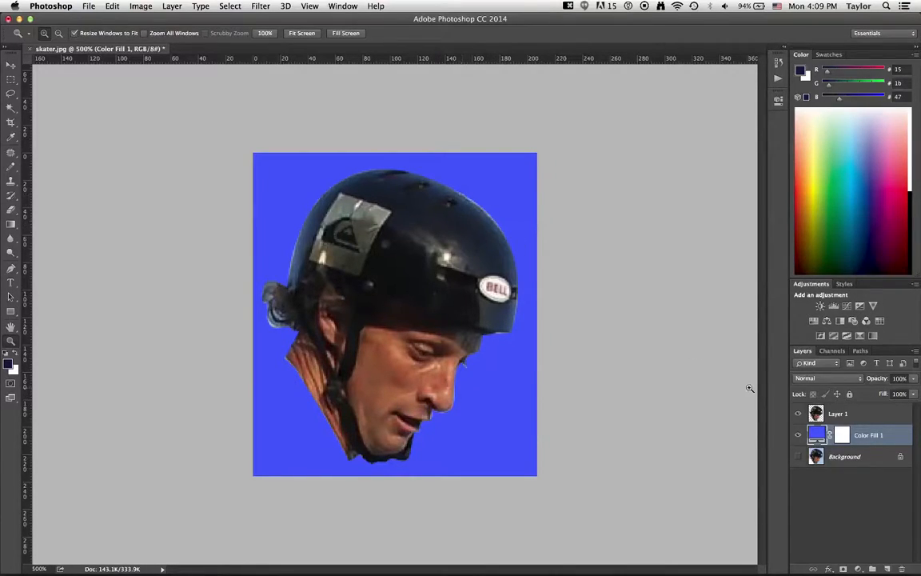
Step: Delete the head cutout layer, hide the blue fill layer and show the Background layer
drag(838, 420, 905, 569)
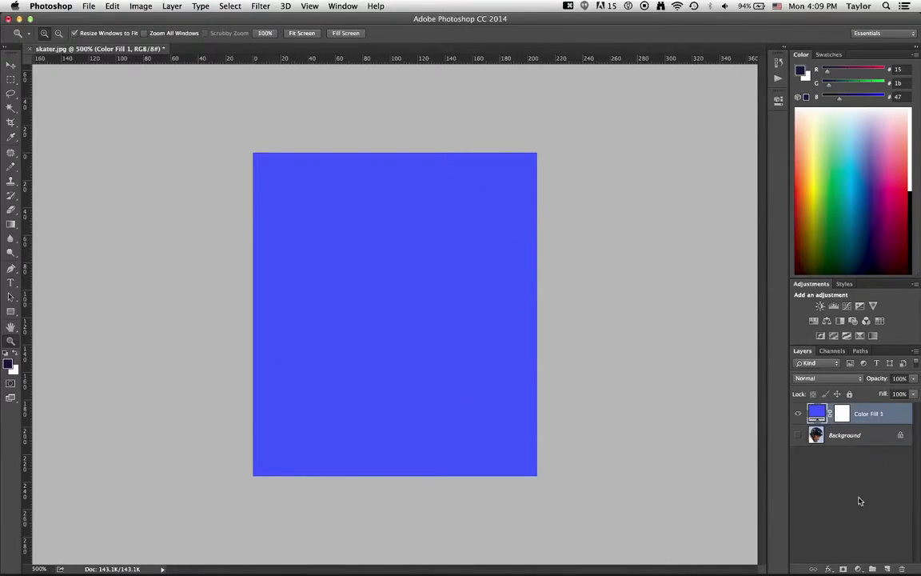
click(799, 414)
click(799, 435)
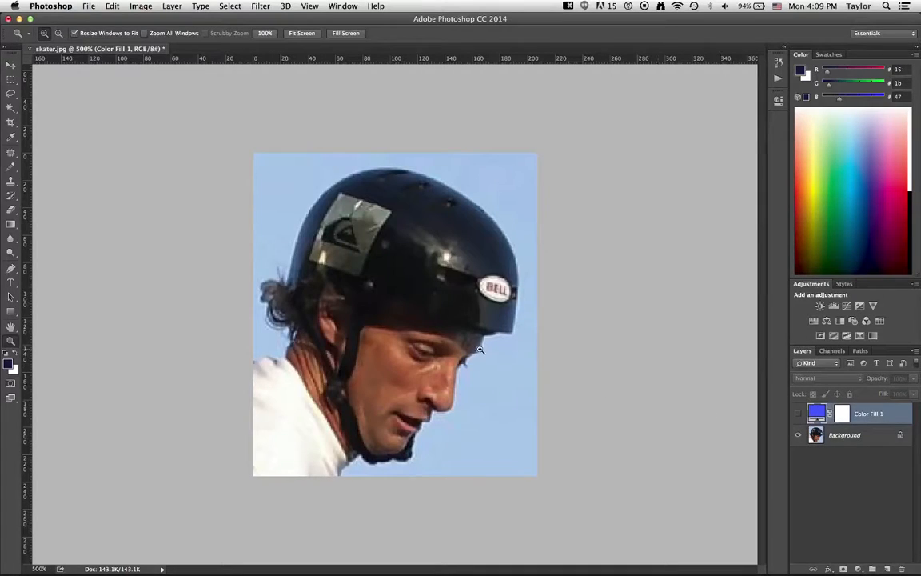
Step: Activate the saved "skater head" path for close-up editing along the helmet's front edge
key(z)
click(456, 212)
click(524, 205)
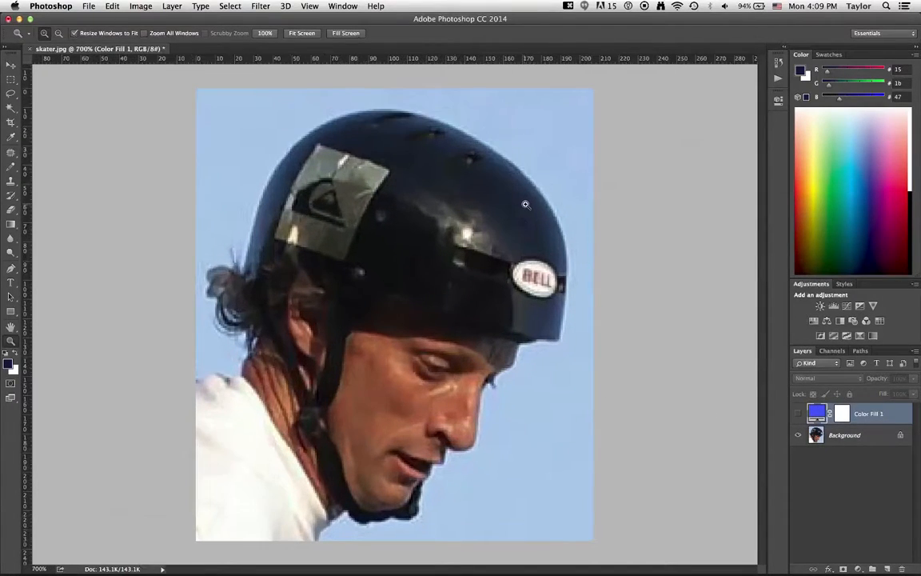
click(473, 184)
click(493, 163)
click(490, 166)
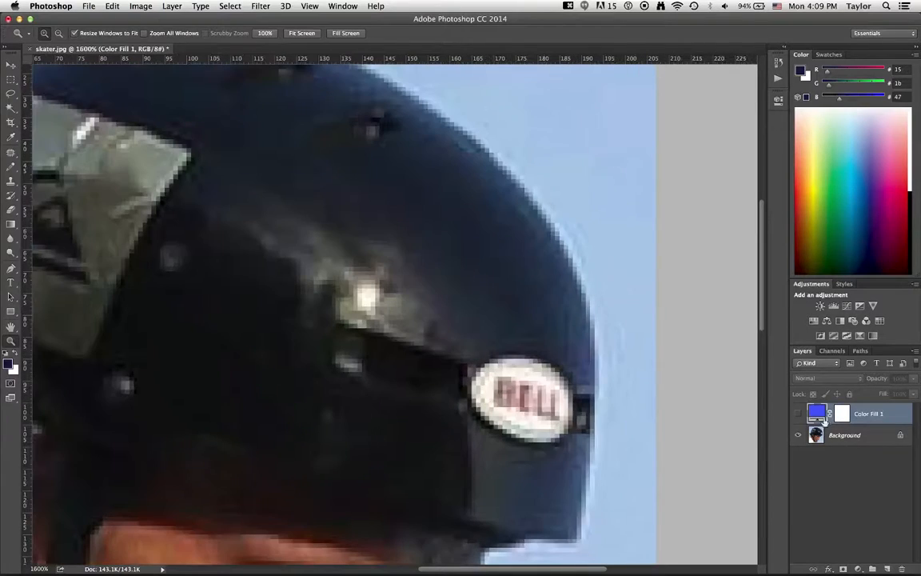
click(864, 352)
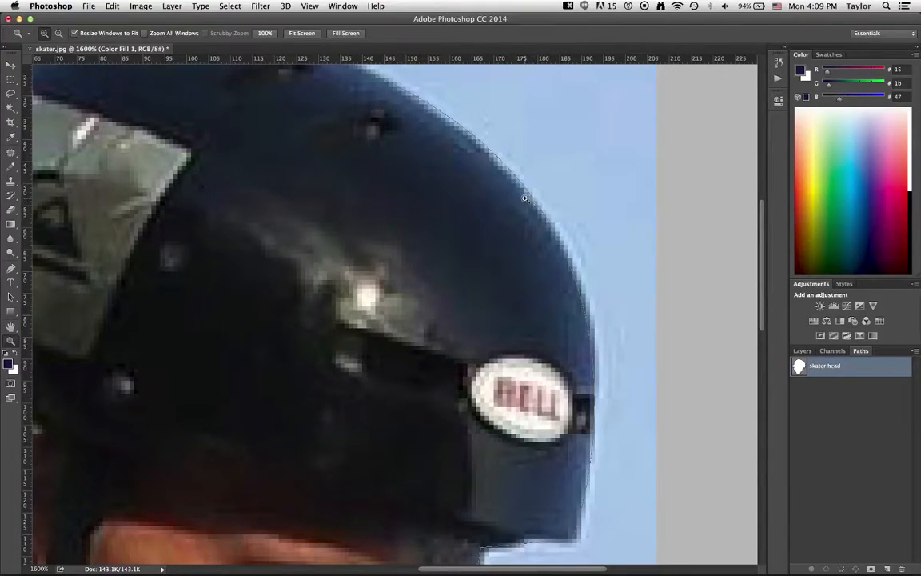
Step: Add an anchor point on the helmet's upper front curve and nudge it and its neighbouring point to fit the edge
key(a)
drag(596, 192, 570, 255)
key(a)
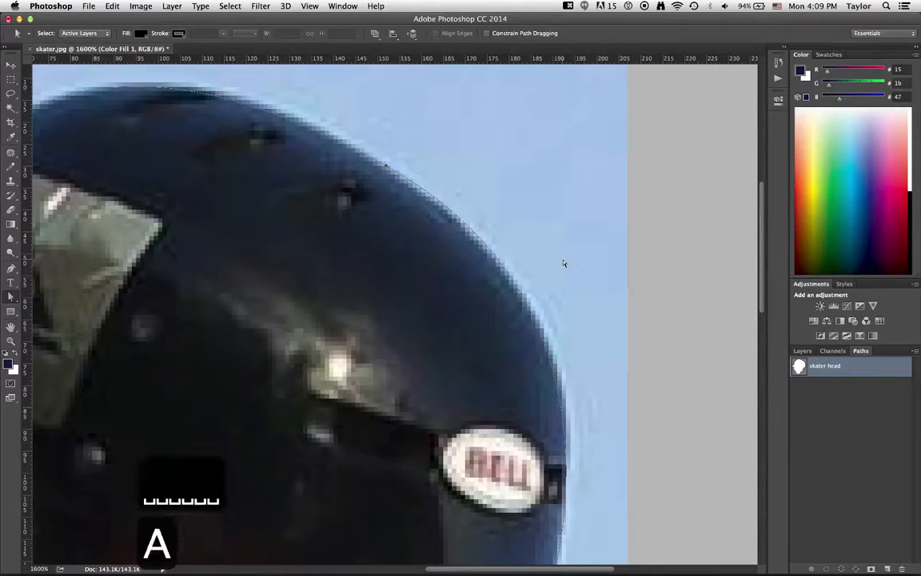
click(476, 235)
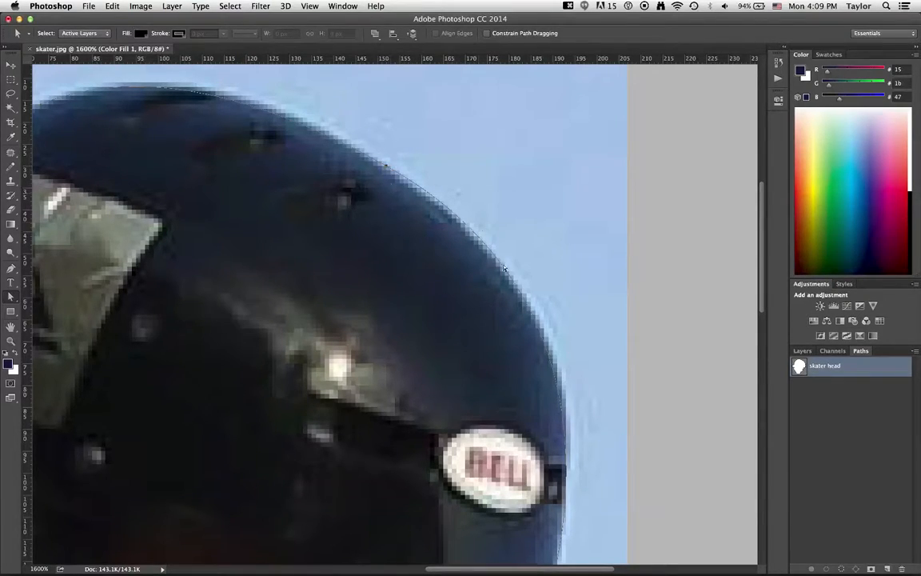
key(p)
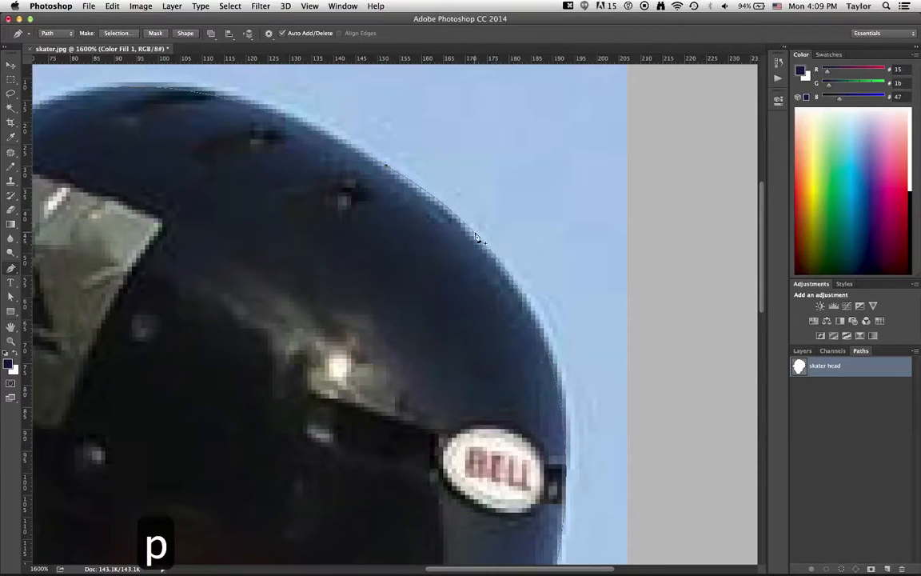
click(475, 235)
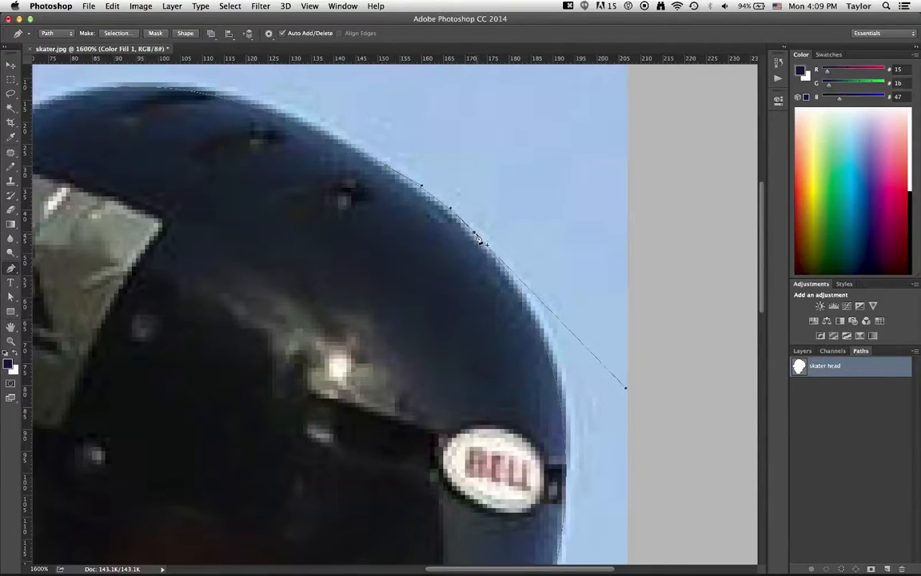
drag(474, 234, 474, 240)
drag(388, 166, 386, 166)
Step: Shift the path's anchor point and handle at the nose tip inward to tighten the outline, then deselect the path
key(space)
drag(482, 487, 581, 169)
drag(546, 399, 583, 231)
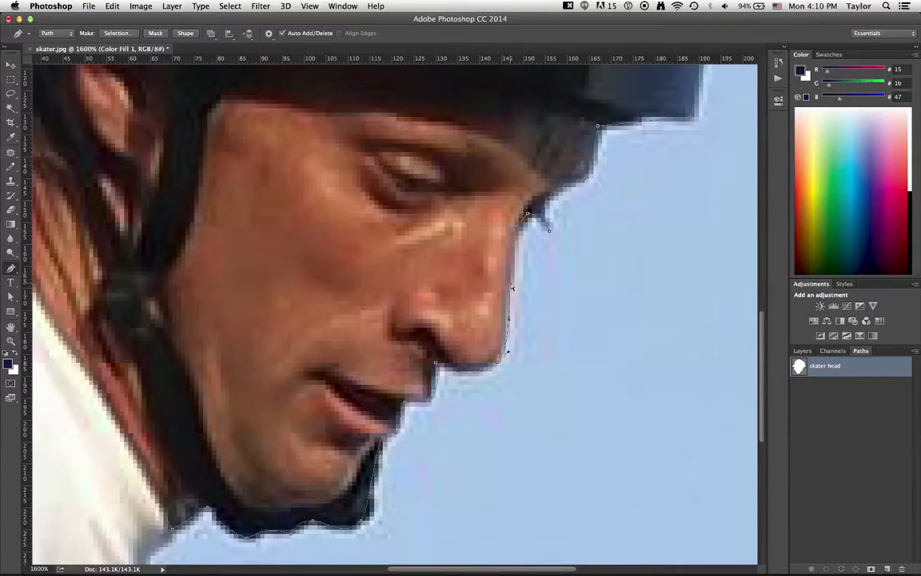
drag(501, 363, 492, 359)
drag(508, 322, 500, 320)
super+click(537, 371)
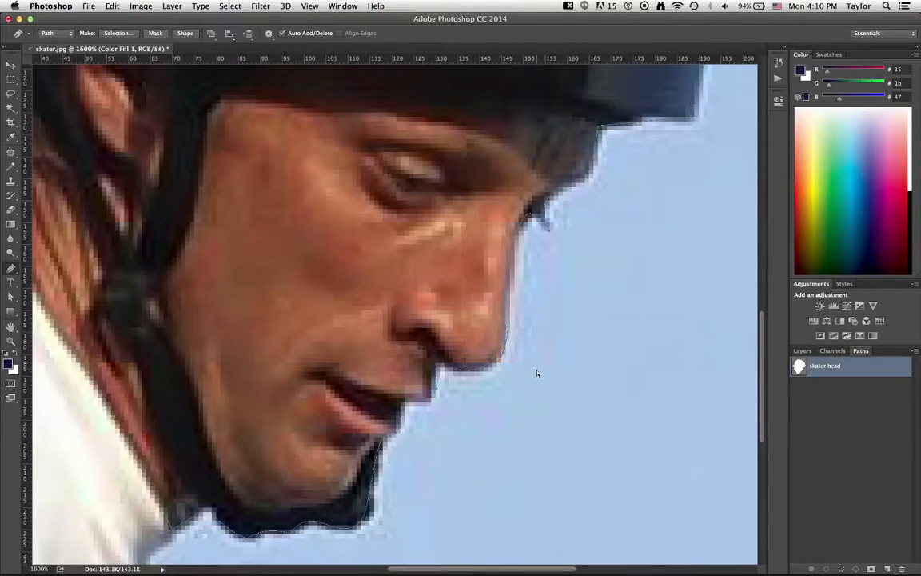
Step: Move the path's anchor point beneath the nostril inward to remove the sky fringe between nose and upper lip
key(z)
click(515, 335)
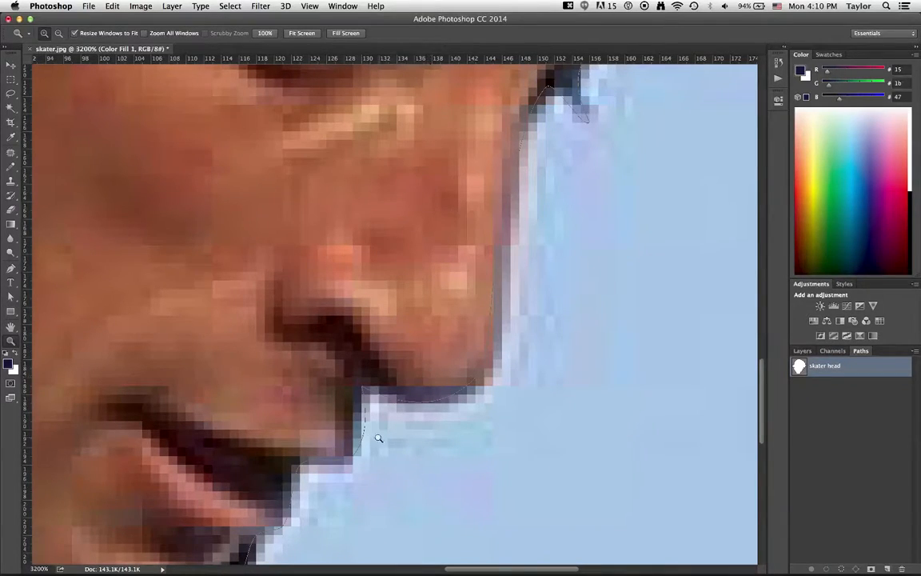
key(a)
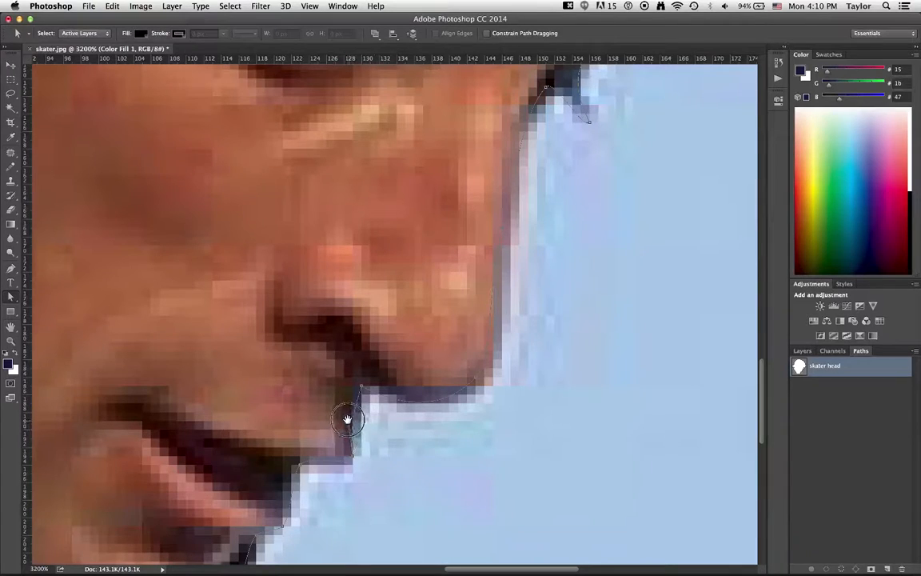
click(362, 384)
drag(363, 385, 370, 377)
click(488, 484)
key(z)
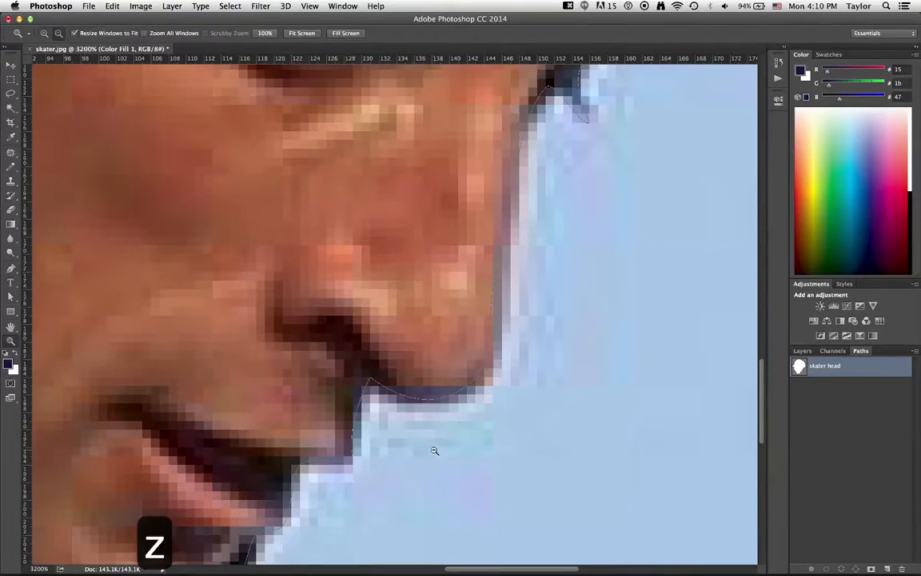
Step: Move the path's anchor point at the back of the neck inward and refit the curve below it along the skin's edge
alt+click(434, 450)
alt+click(434, 450)
drag(305, 477, 469, 450)
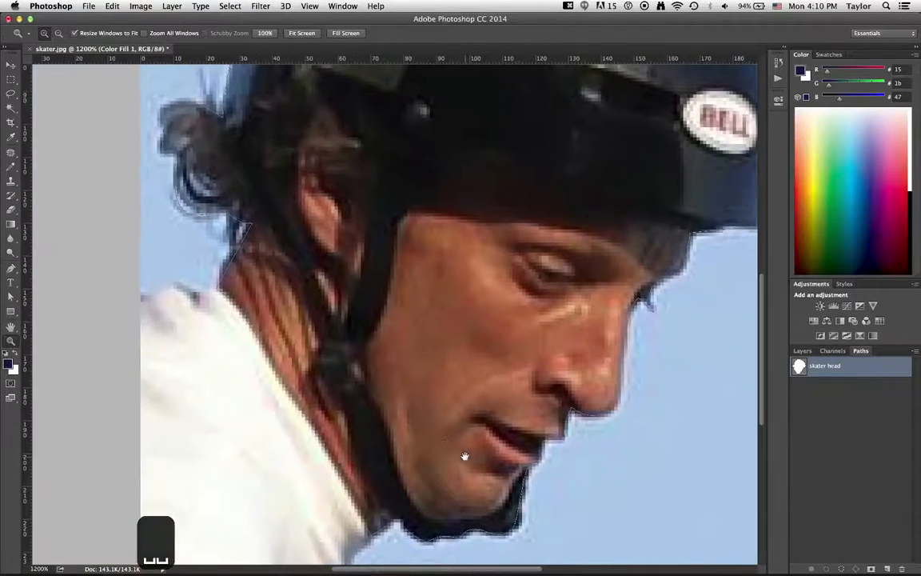
click(229, 302)
click(232, 312)
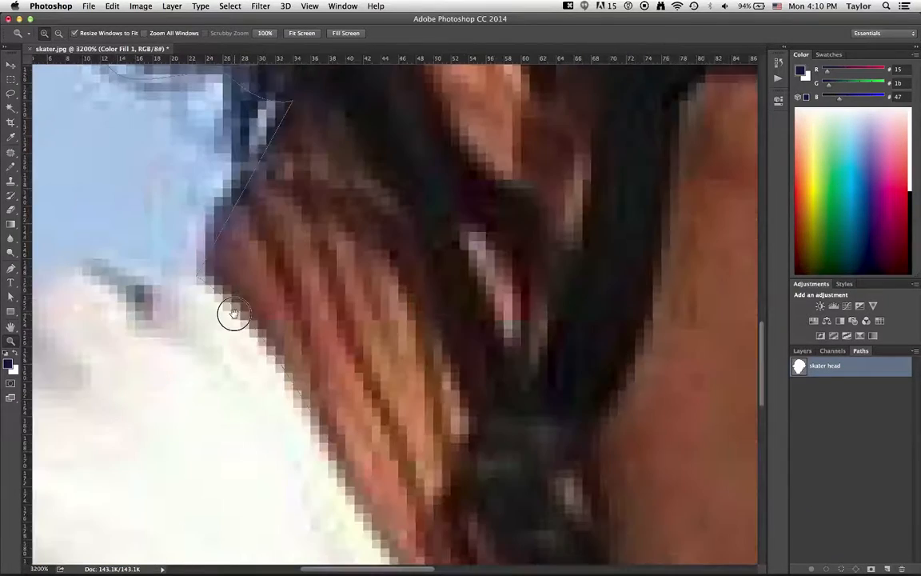
key(a)
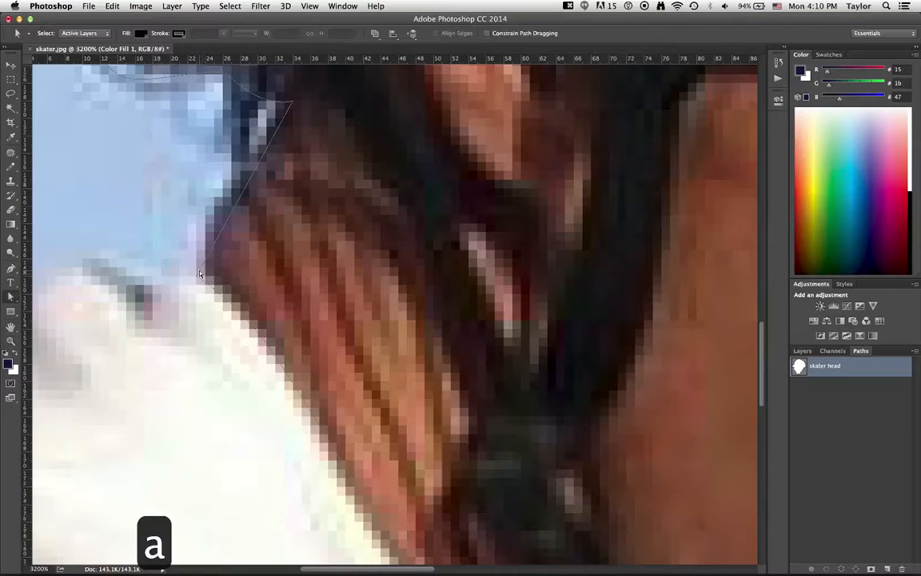
click(198, 278)
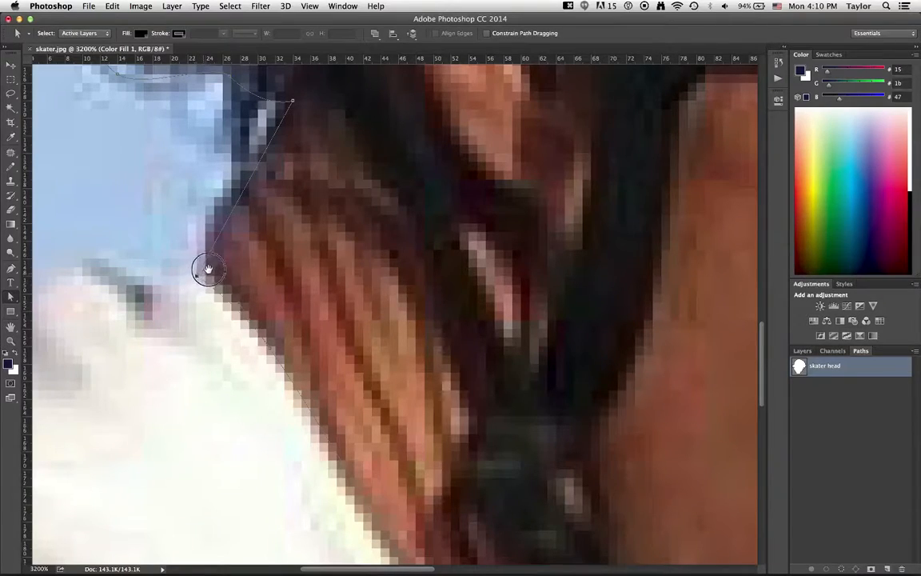
drag(197, 278, 206, 258)
click(268, 349)
click(271, 348)
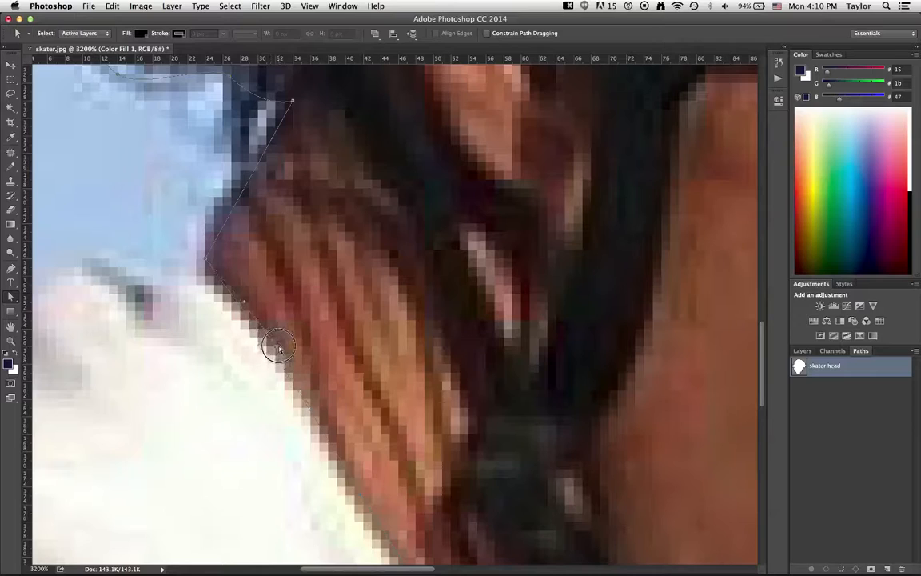
Step: Convert the "skater head" path into a new anti-aliased selection with a feather radius of 0 pixels
key(z)
alt+click(448, 358)
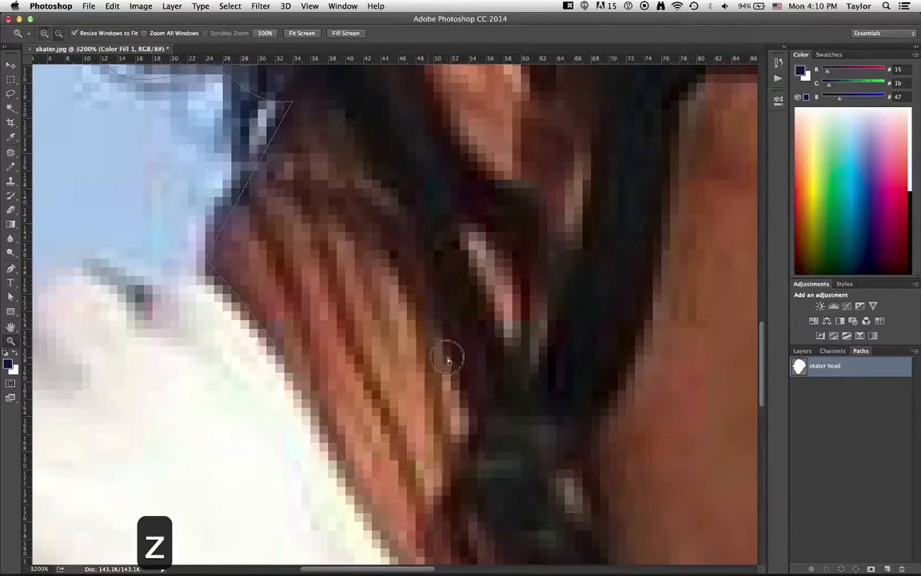
alt+click(450, 359)
alt+click(526, 349)
alt+click(534, 358)
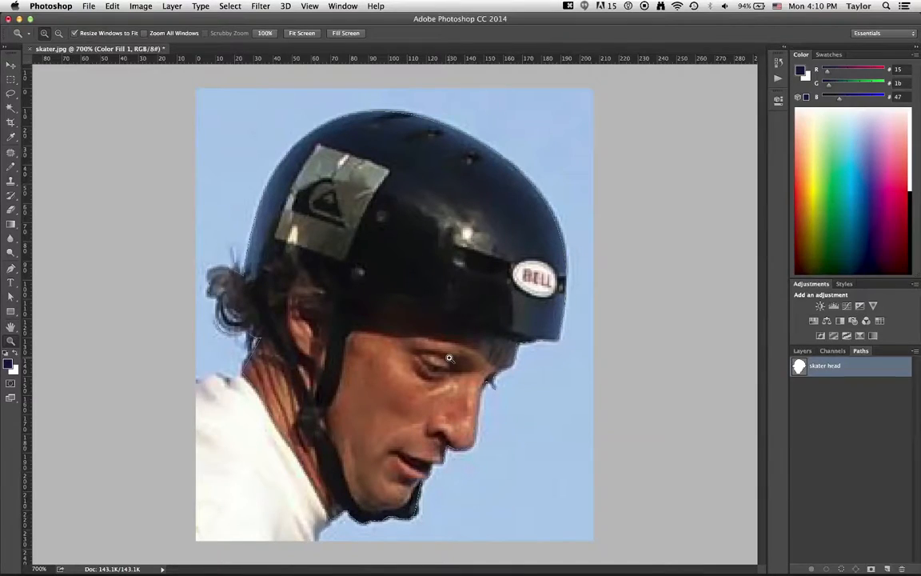
key(p)
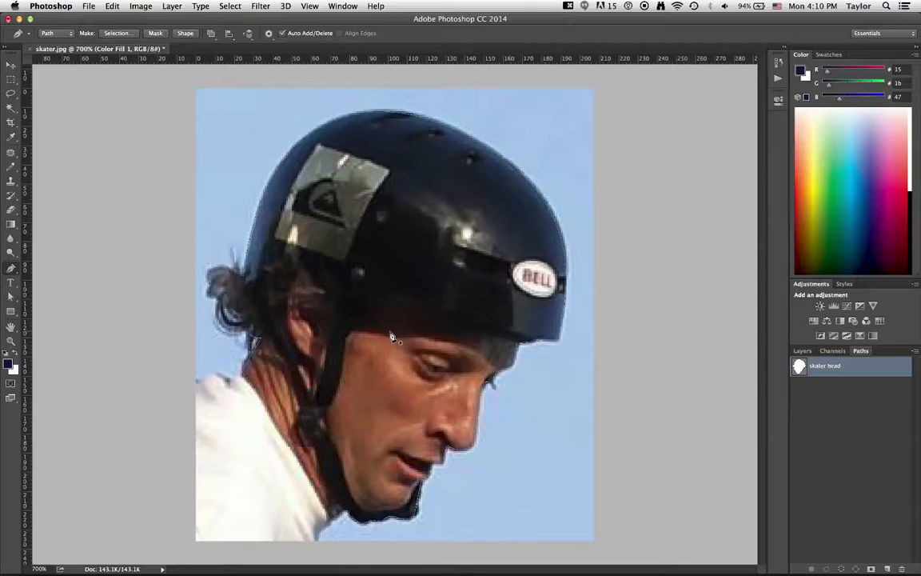
right_click(404, 341)
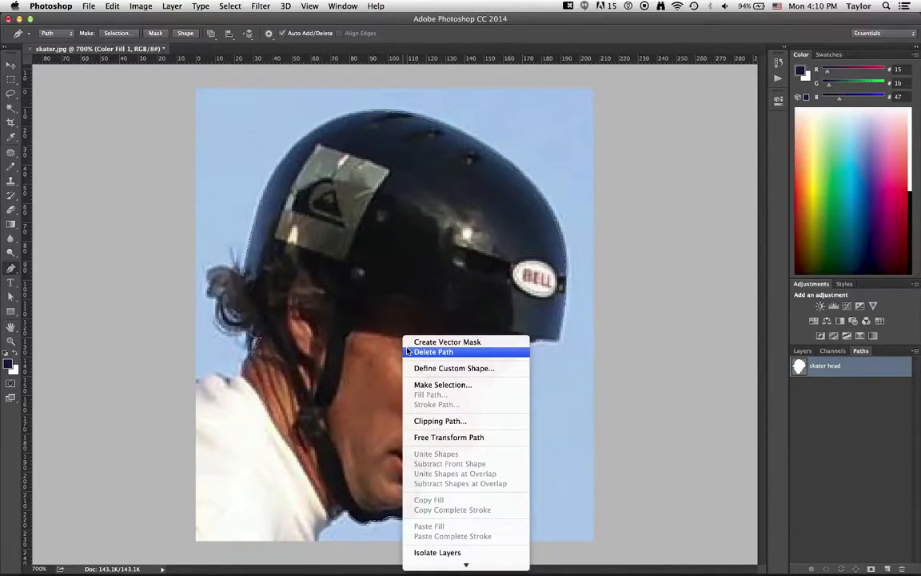
click(436, 383)
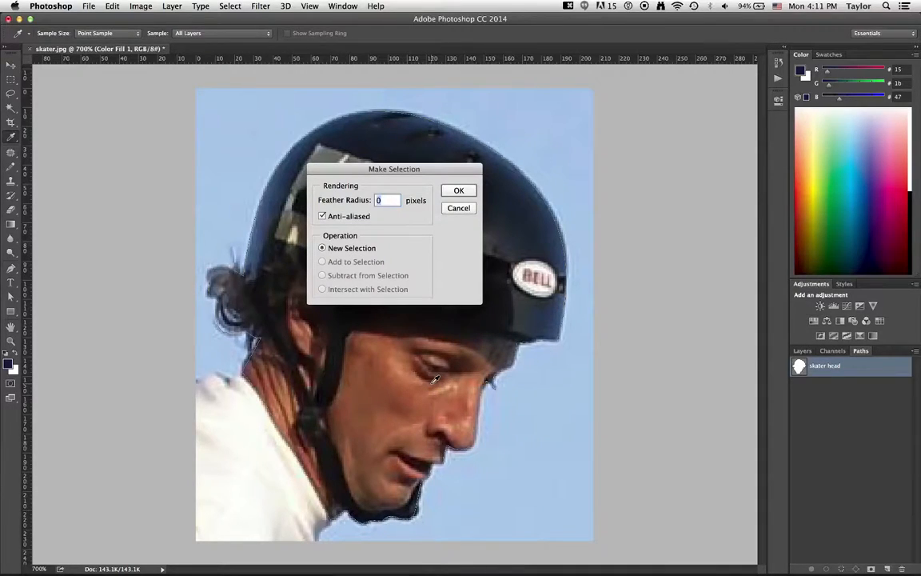
key(Return)
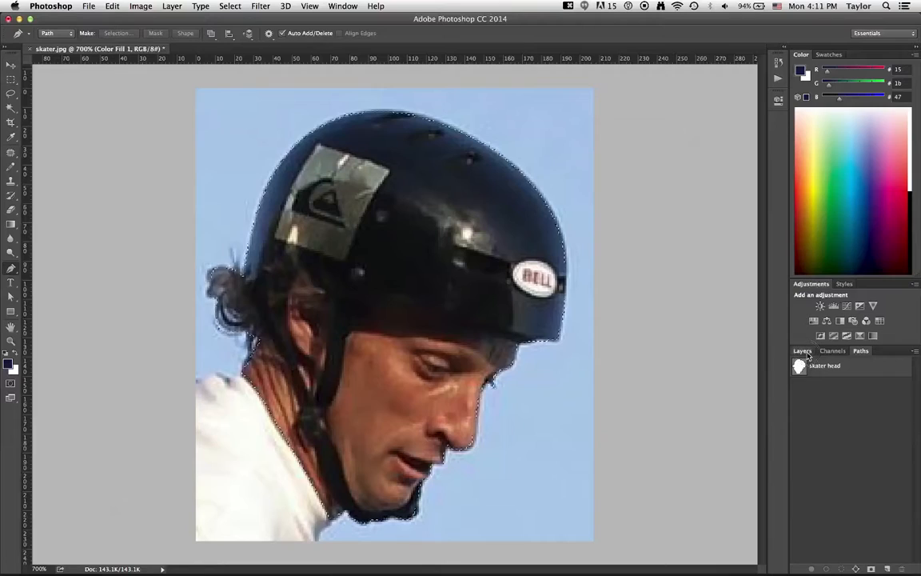
Step: Copy the selected head from the Background layer and paste it onto its own layer
click(803, 351)
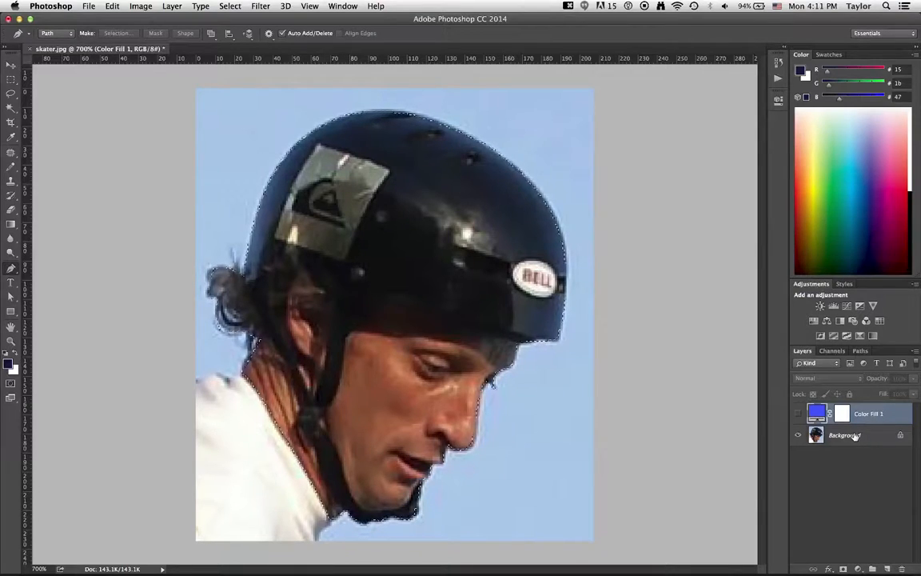
click(855, 435)
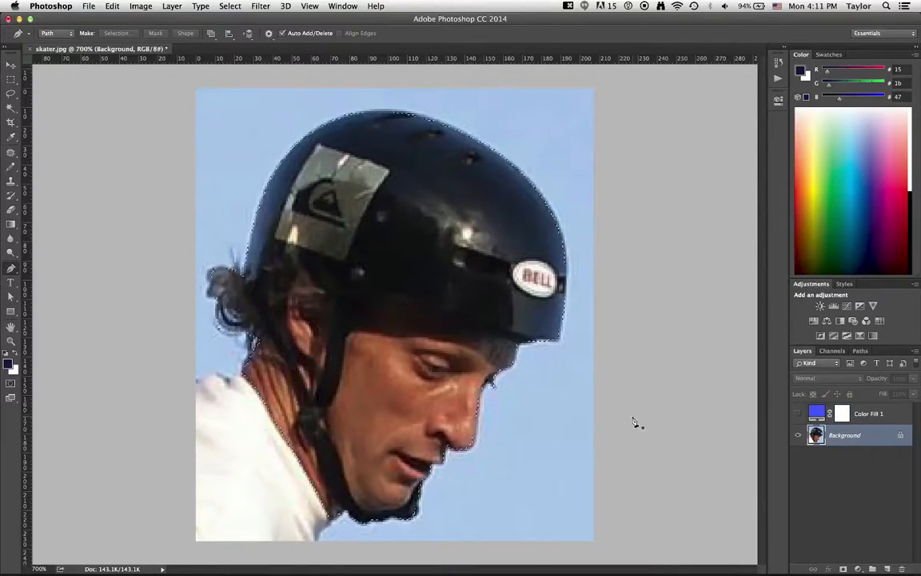
key(super+c)
key(super+v)
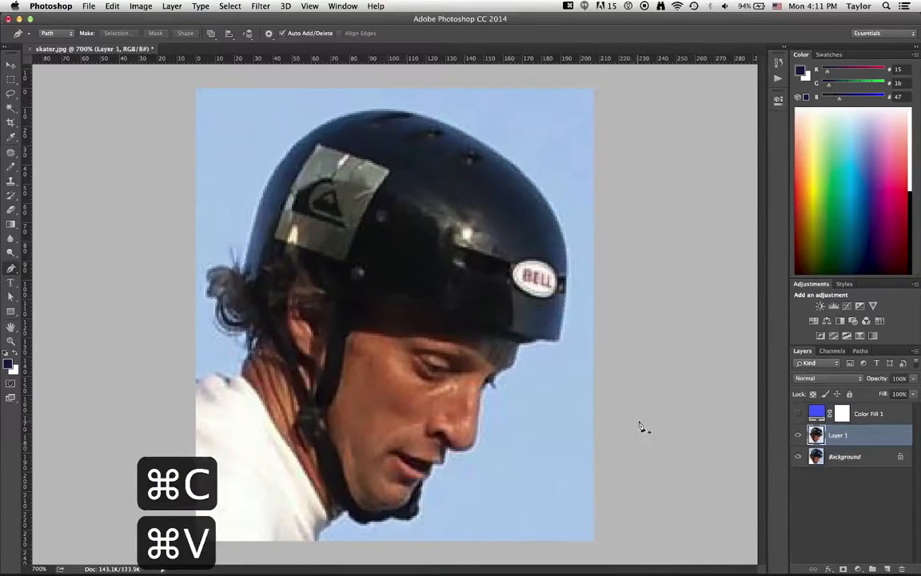
Step: Show the blue Color Fill 1 layer and place it beneath the pasted head on Layer 1 to check the cutout
click(798, 414)
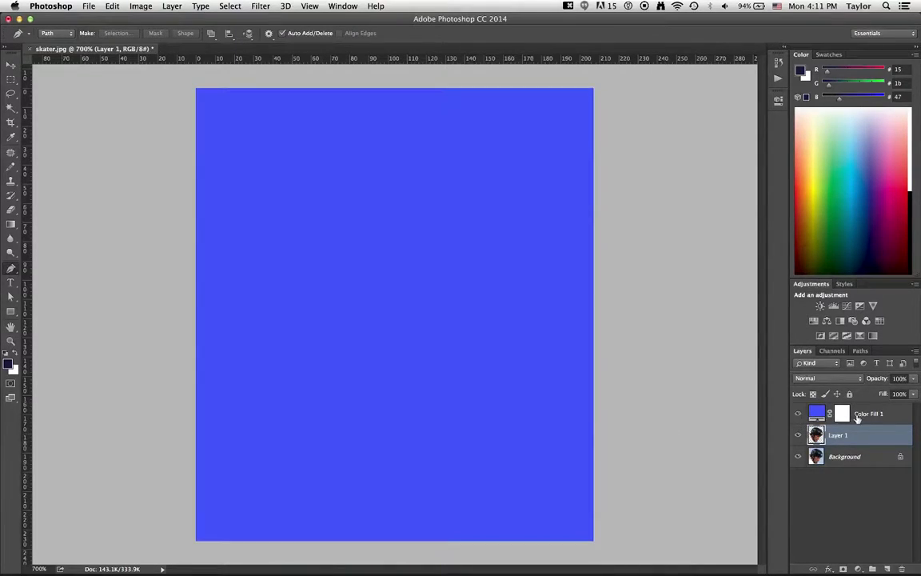
drag(874, 415, 869, 443)
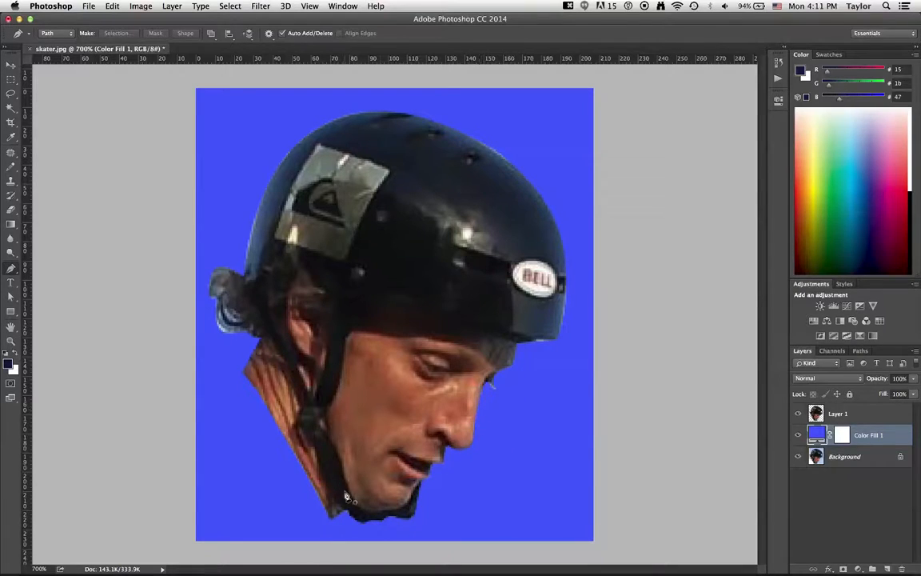
key(z)
alt+click(372, 362)
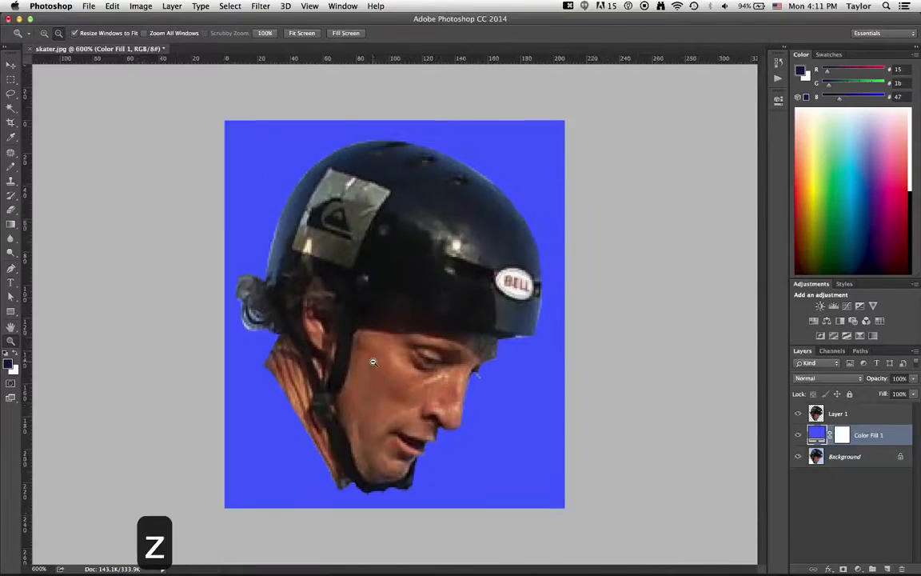
alt+click(380, 356)
alt+click(391, 349)
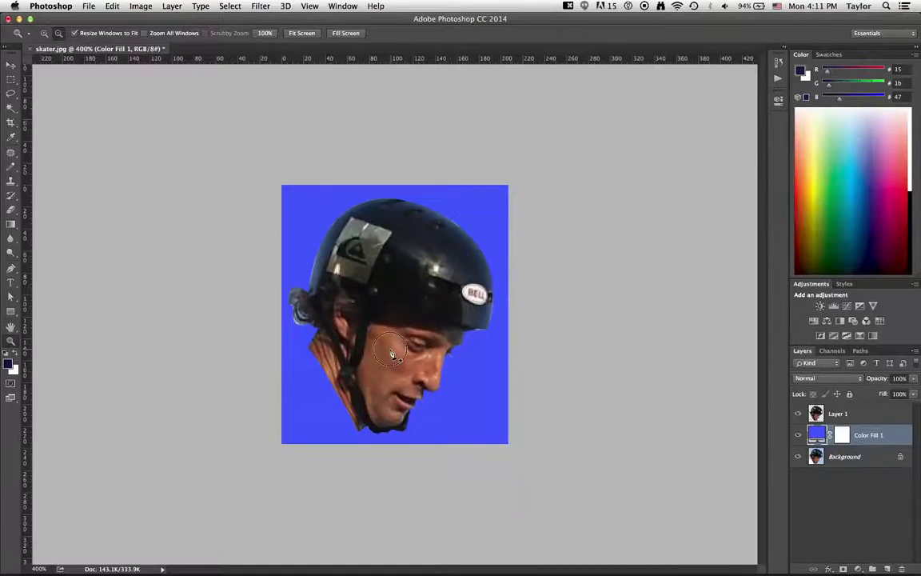
alt+click(390, 386)
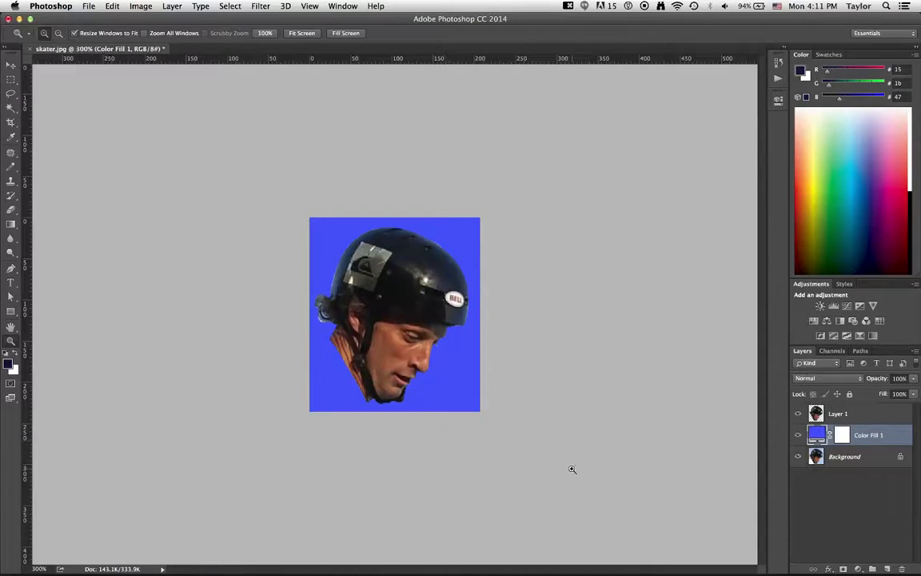